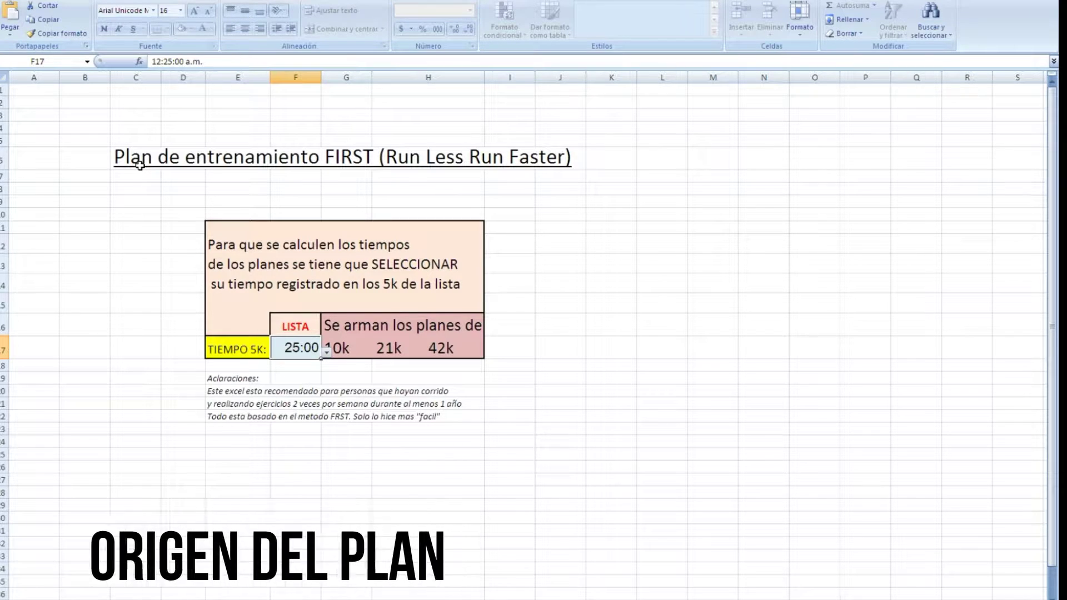
{"action": "left_click_drag", "start_coordinate": [139, 165], "coordinate": [561, 158]}
{"action": "left_click", "coordinate": [445, 176]}
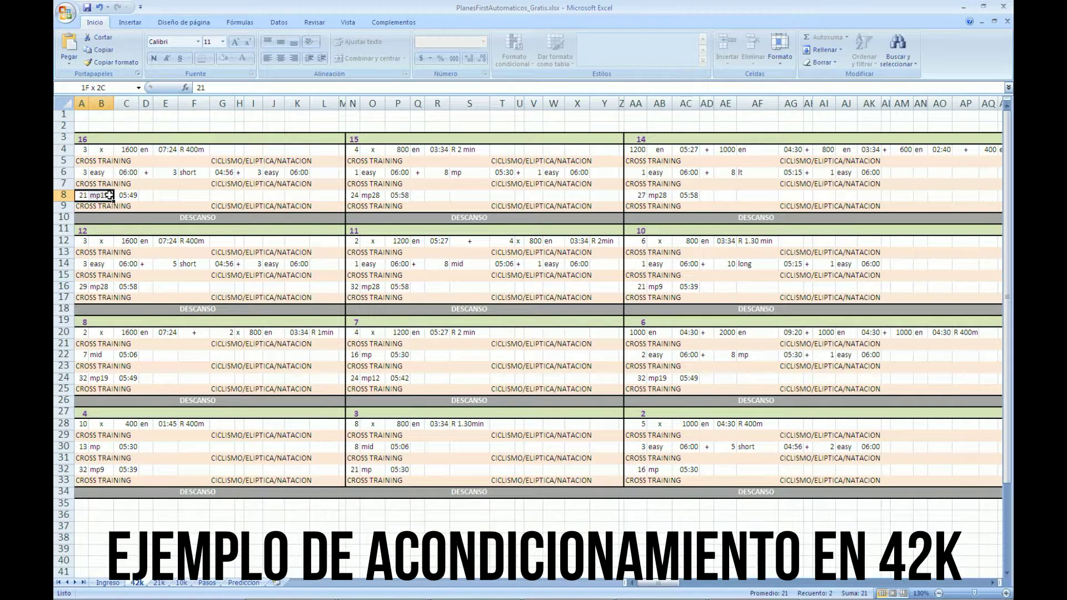
Examine the week 16 long run in row 8 of the 42k plan, including its distance, pace label and time
{"action": "left_click_drag", "start_coordinate": [110, 195], "coordinate": [118, 196]}
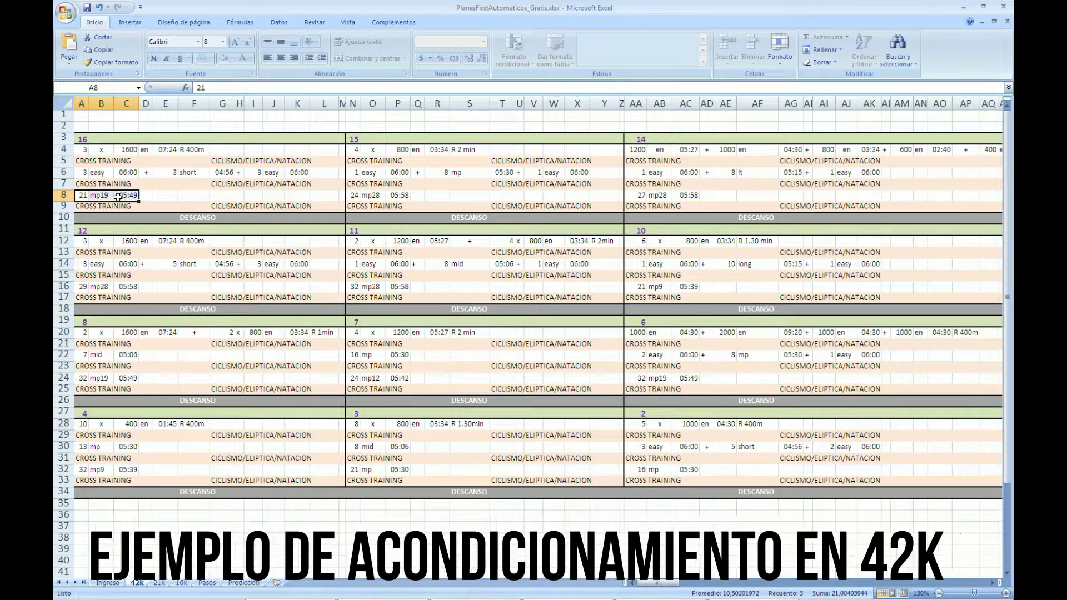
{"action": "left_click", "coordinate": [146, 195]}
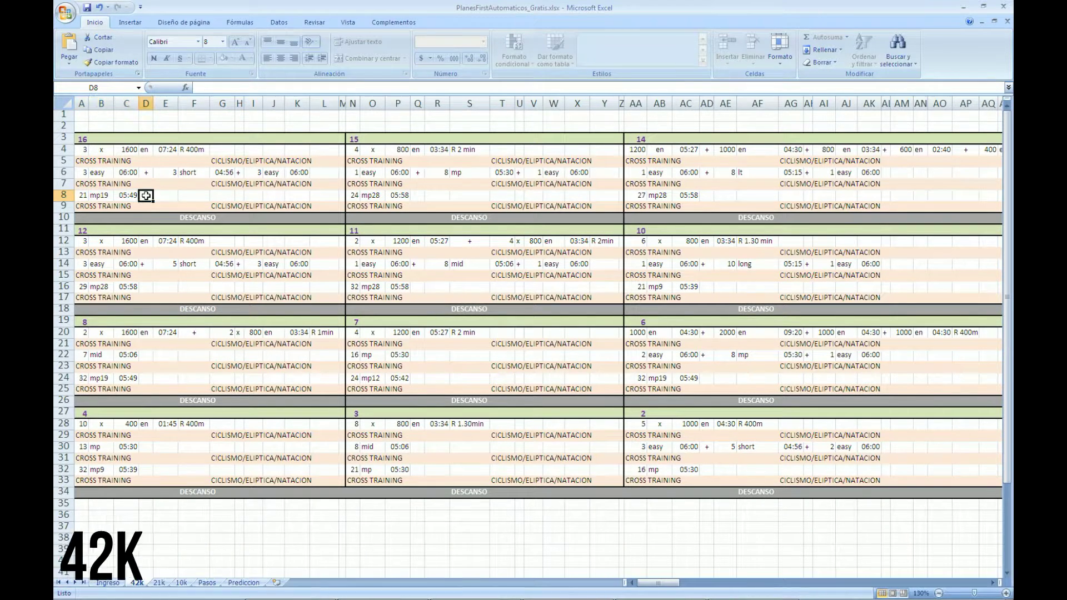
{"action": "left_click", "coordinate": [84, 196]}
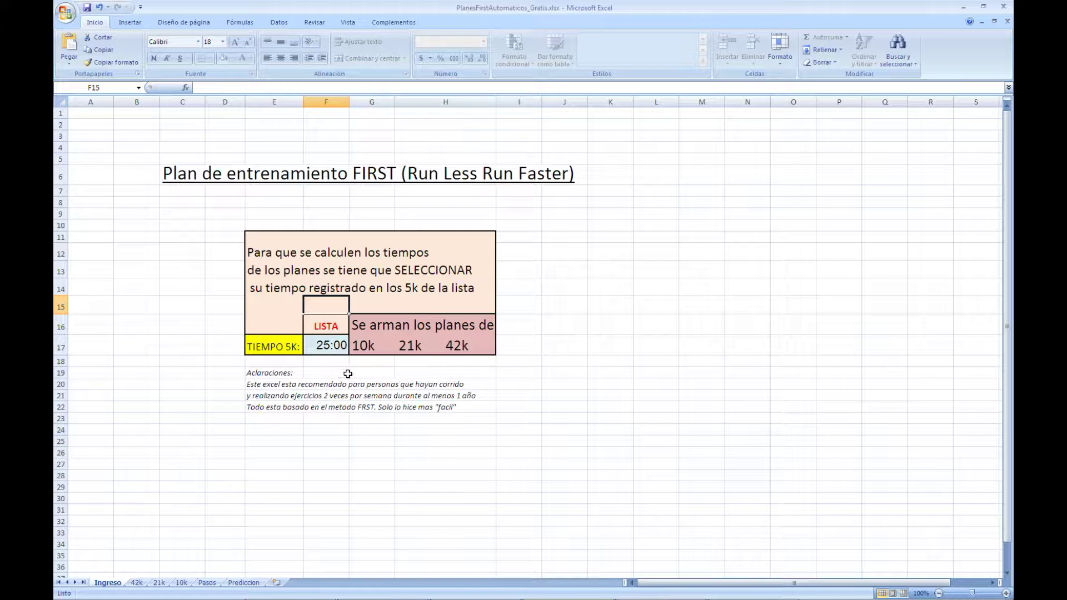
Choose 23:50 as the TIEMPO 5K value from the list in cell F17 of the Ingreso sheet
{"action": "left_click", "coordinate": [280, 349]}
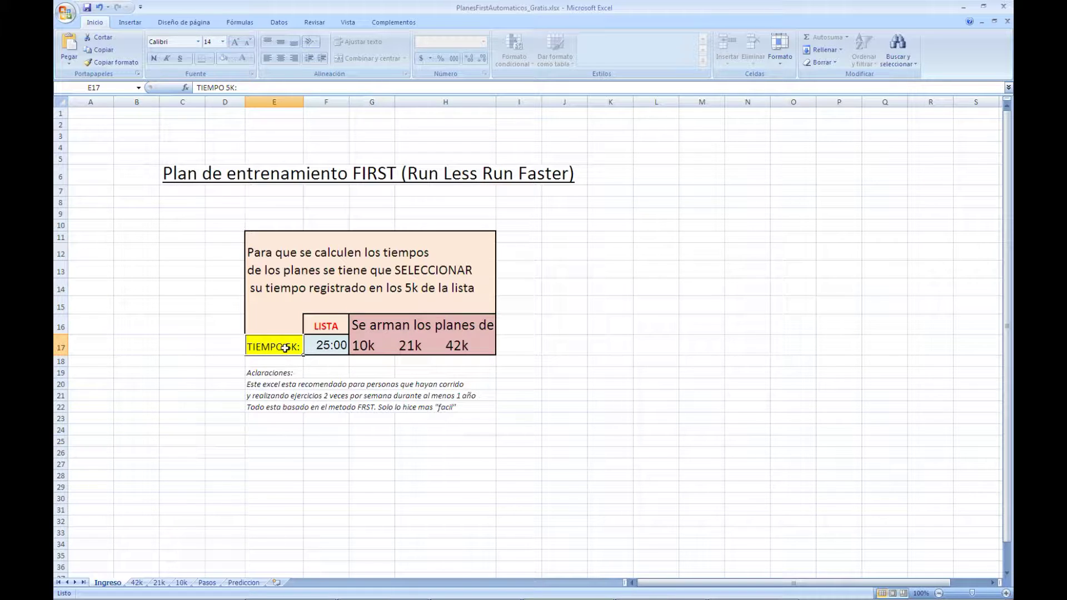
{"action": "left_click", "coordinate": [322, 350]}
{"action": "left_click", "coordinate": [354, 349]}
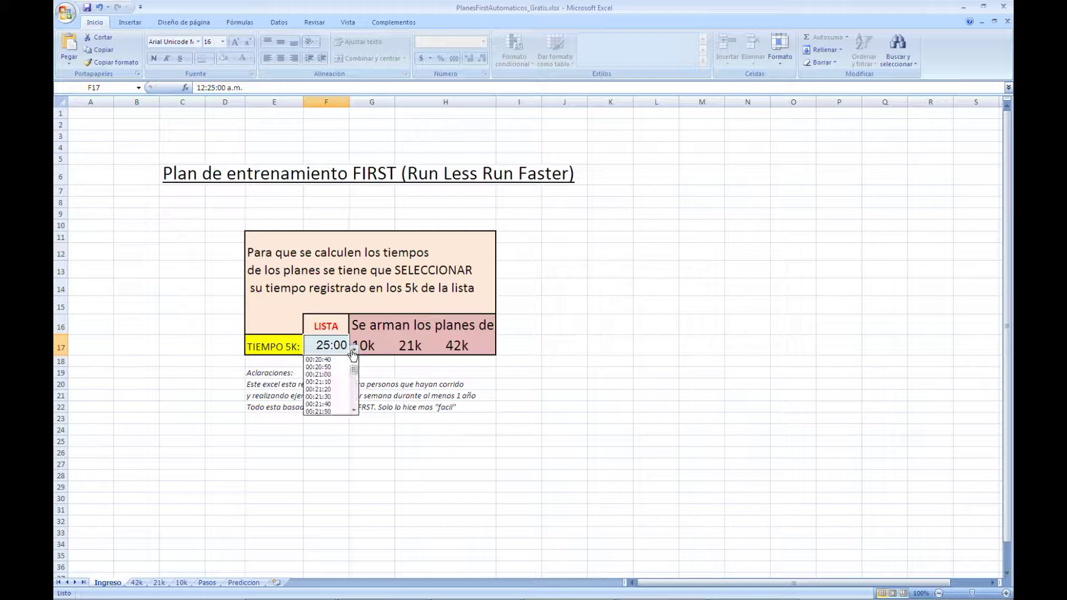
{"action": "left_click_drag", "start_coordinate": [354, 375], "coordinate": [354, 393]}
{"action": "left_click", "coordinate": [325, 388]}
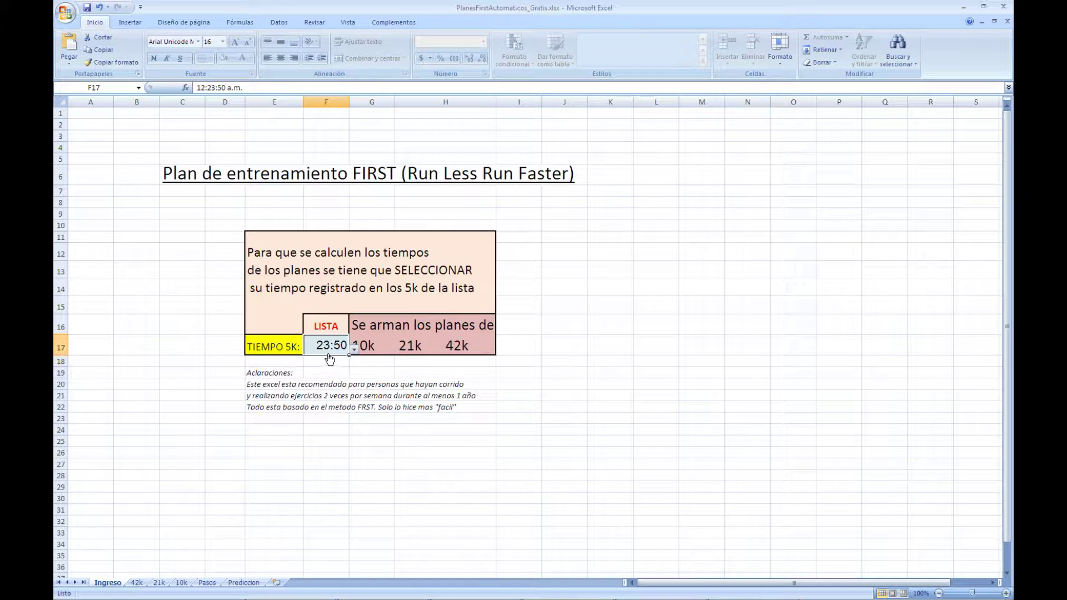
Open the 42k sheet and examine the 400 to 2000 m distances in the pace table beside the plan
{"action": "left_click", "coordinate": [136, 582]}
{"action": "left_click_drag", "start_coordinate": [661, 581], "coordinate": [762, 582]}
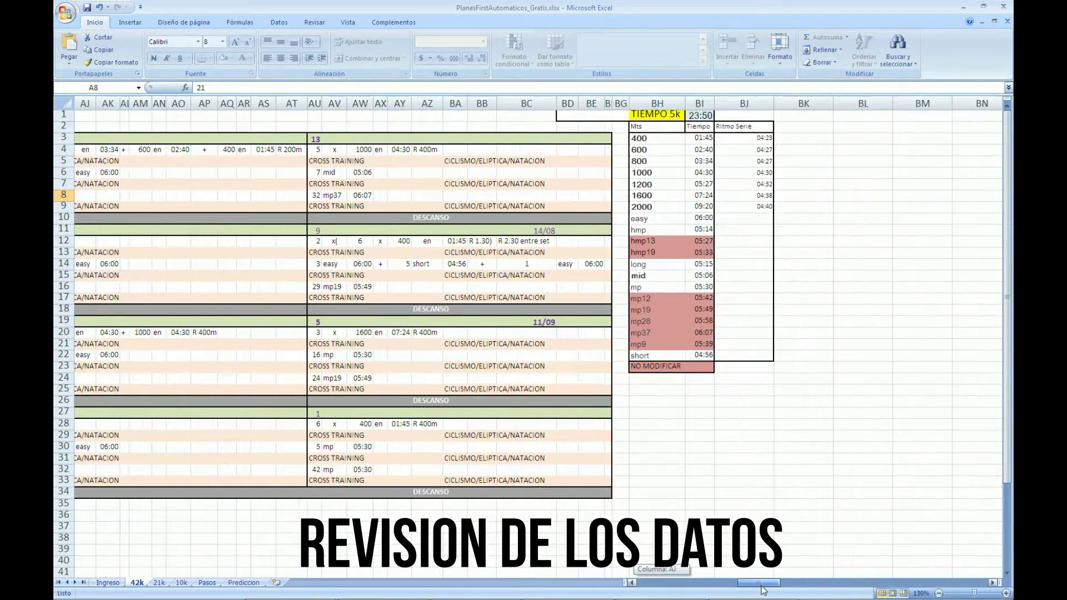
{"action": "left_click", "coordinate": [650, 139]}
{"action": "left_click_drag", "start_coordinate": [650, 139], "coordinate": [650, 206]}
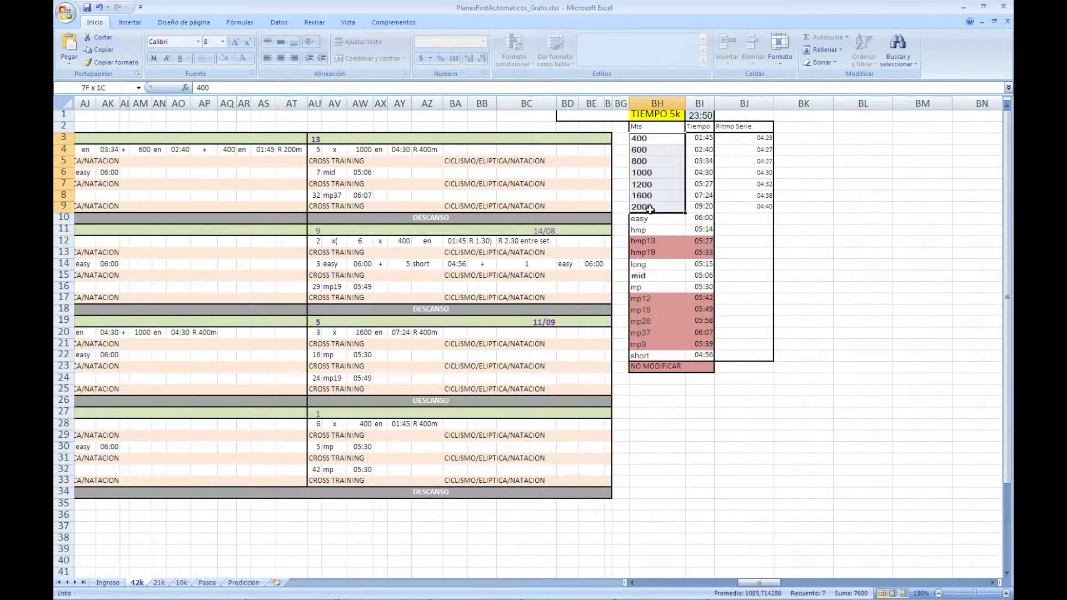
Examine the easy, hmp, long, mid, mp and short pace labels in the 42k sheet's pace table
{"action": "left_click", "coordinate": [650, 218]}
{"action": "left_click", "coordinate": [650, 231]}
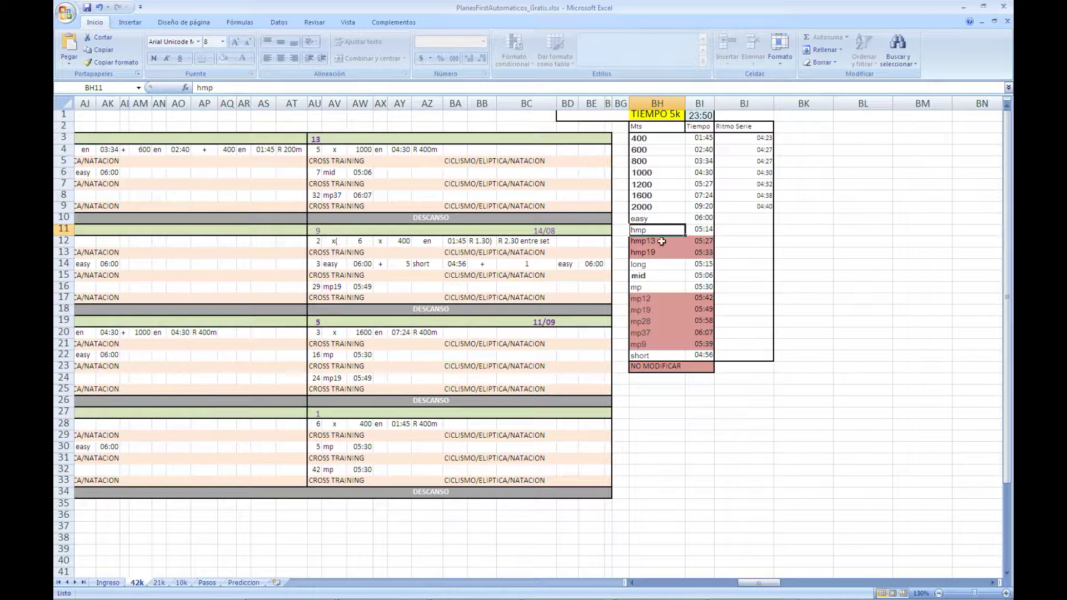
{"action": "left_click", "coordinate": [654, 266]}
{"action": "left_click", "coordinate": [648, 218]}
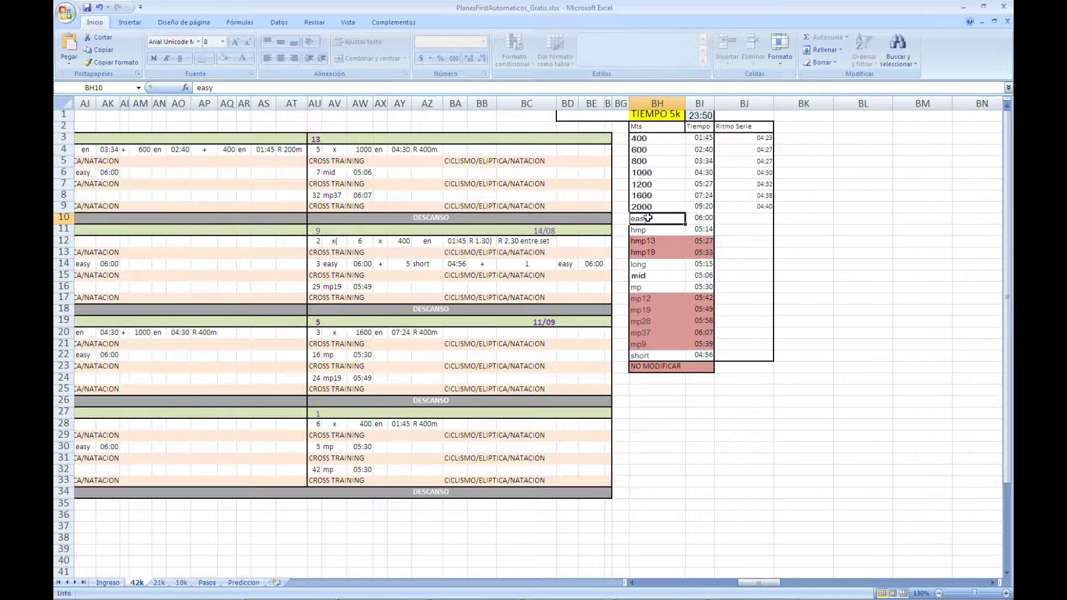
{"action": "left_click", "coordinate": [654, 230]}
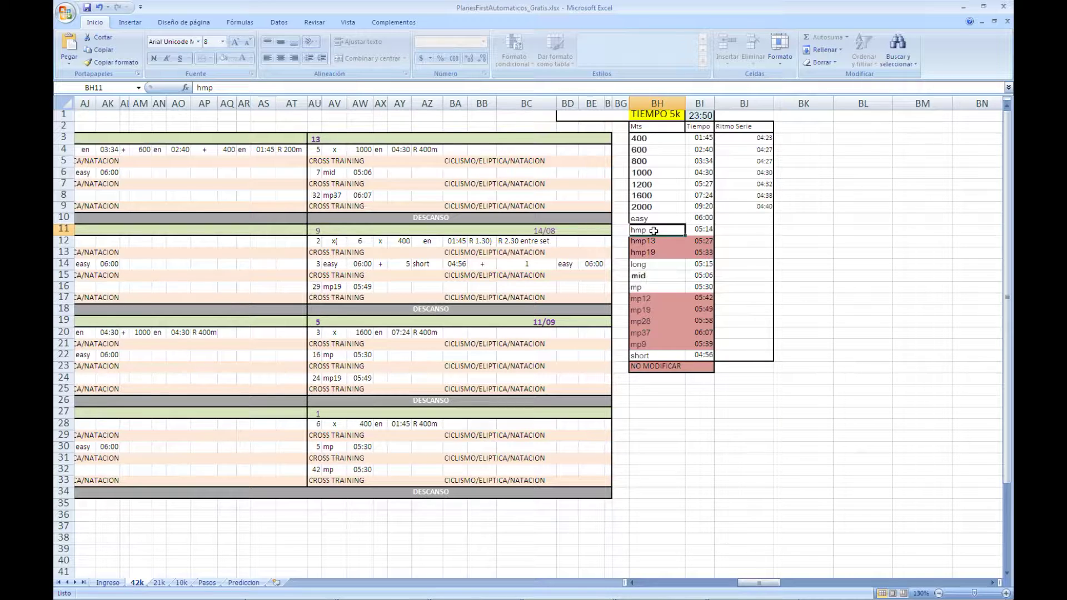
{"action": "left_click", "coordinate": [653, 265]}
{"action": "left_click", "coordinate": [654, 277]}
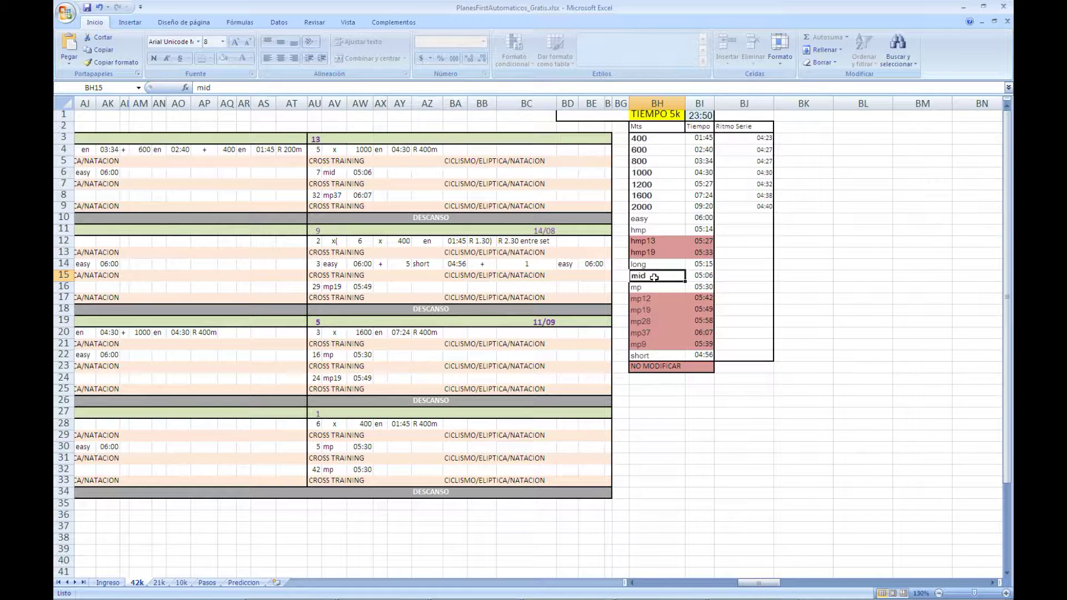
{"action": "left_click", "coordinate": [653, 287]}
{"action": "left_click", "coordinate": [653, 358]}
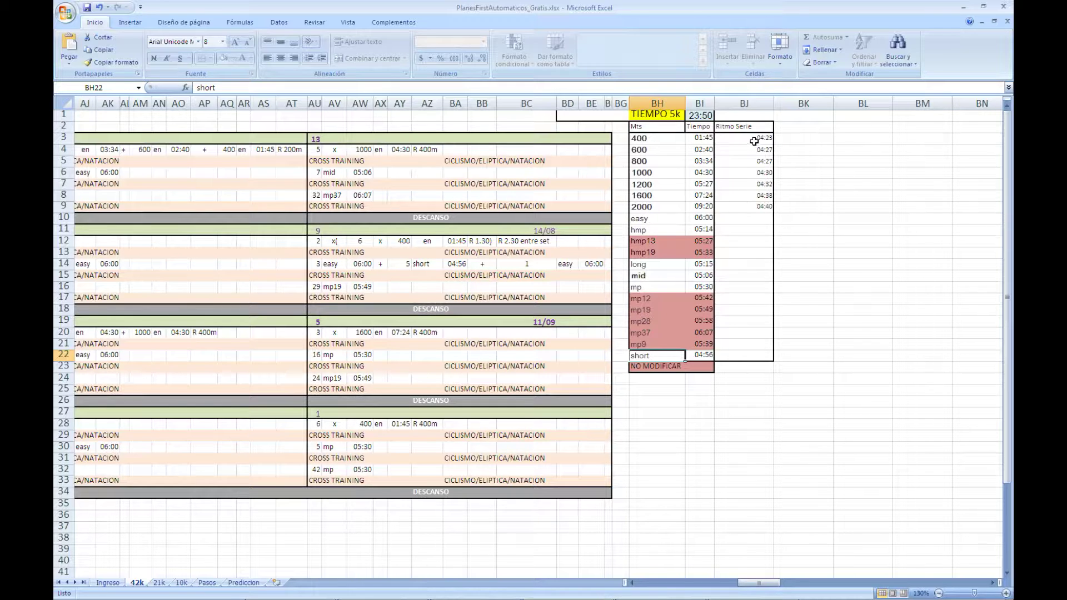
Examine the Ritmo Serie column of the pace table, comparing the distance, time and pace in the 800 m row
{"action": "left_click_drag", "start_coordinate": [753, 141], "coordinate": [759, 207]}
{"action": "left_click", "coordinate": [756, 207]}
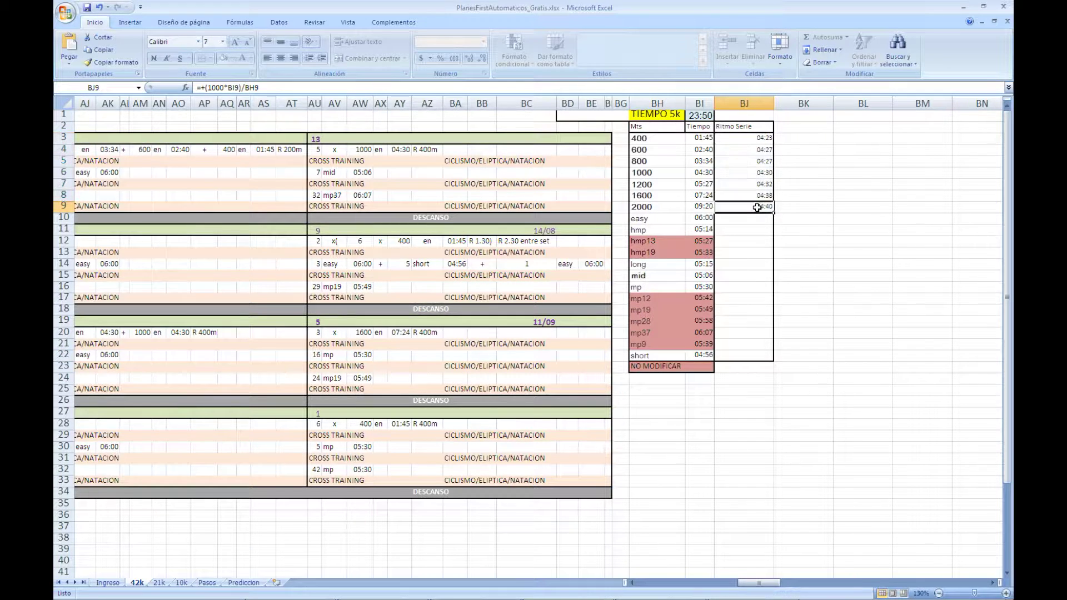
{"action": "left_click", "coordinate": [761, 139]}
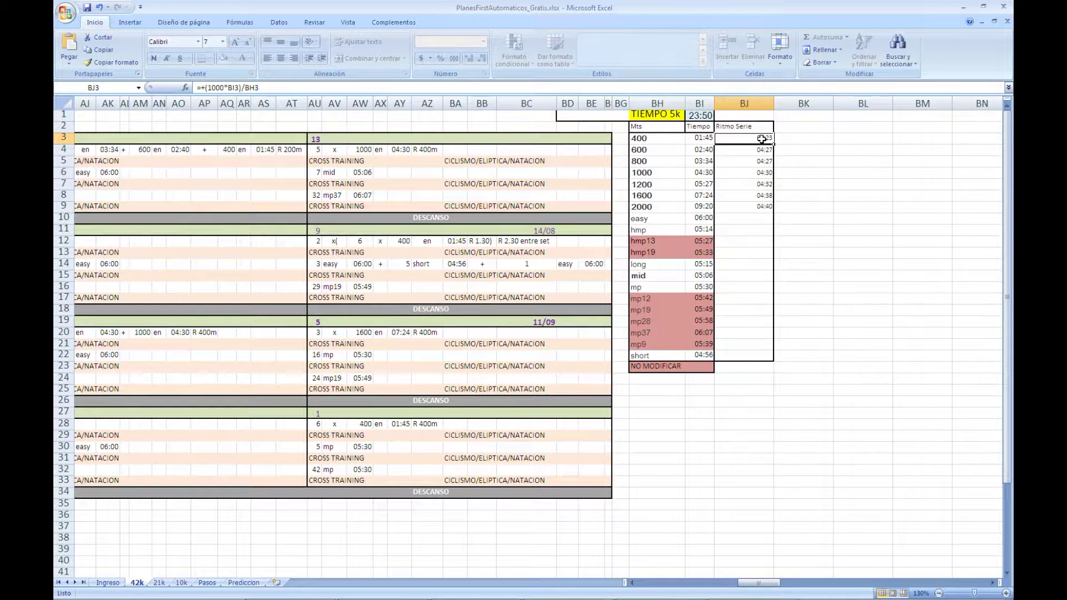
{"action": "left_click", "coordinate": [641, 161]}
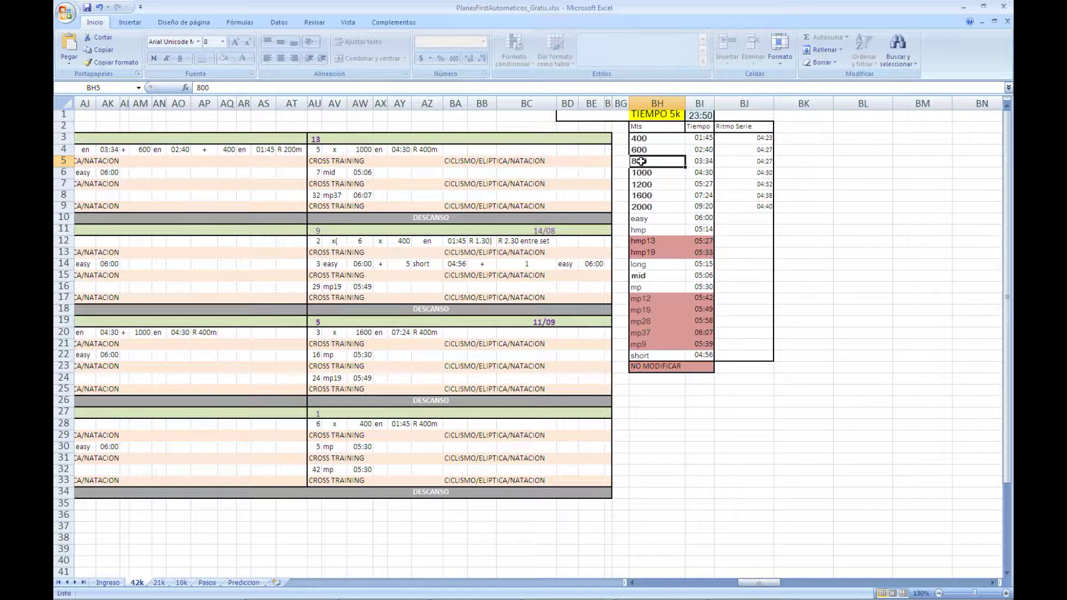
{"action": "left_click", "coordinate": [703, 162]}
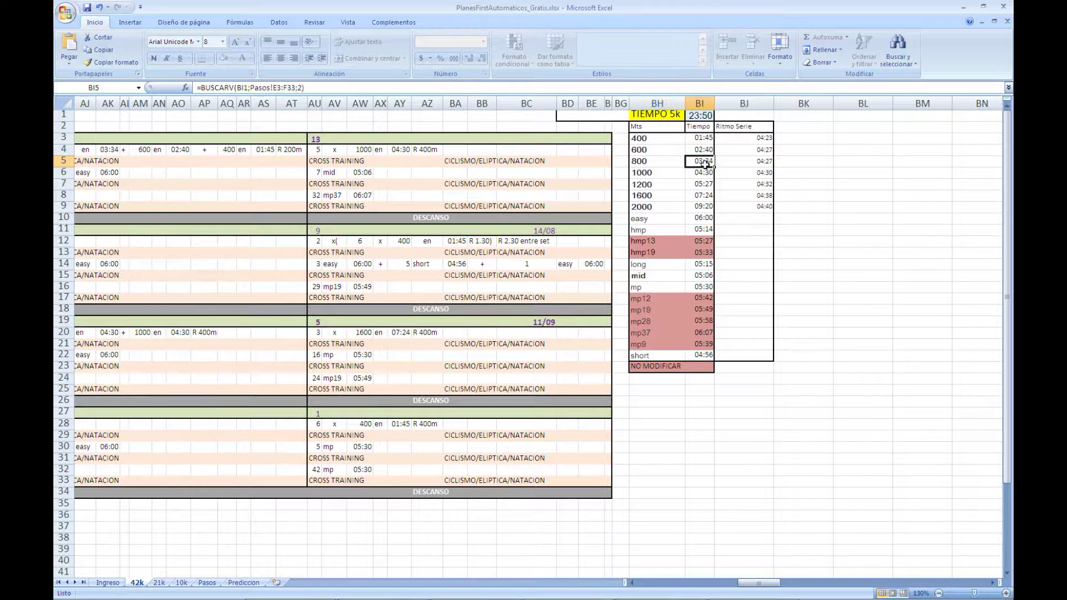
{"action": "left_click", "coordinate": [747, 163]}
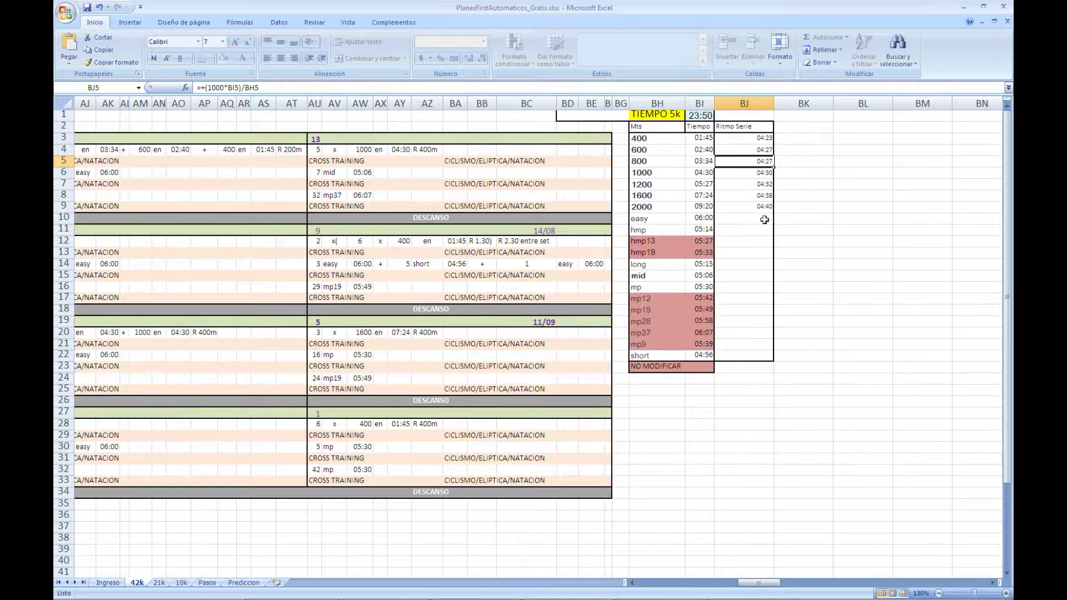
Read the week 16 interval session in row 4 of the 42k plan, from repetitions and distance to time and recovery
{"action": "left_click_drag", "start_coordinate": [760, 582], "coordinate": [656, 589]}
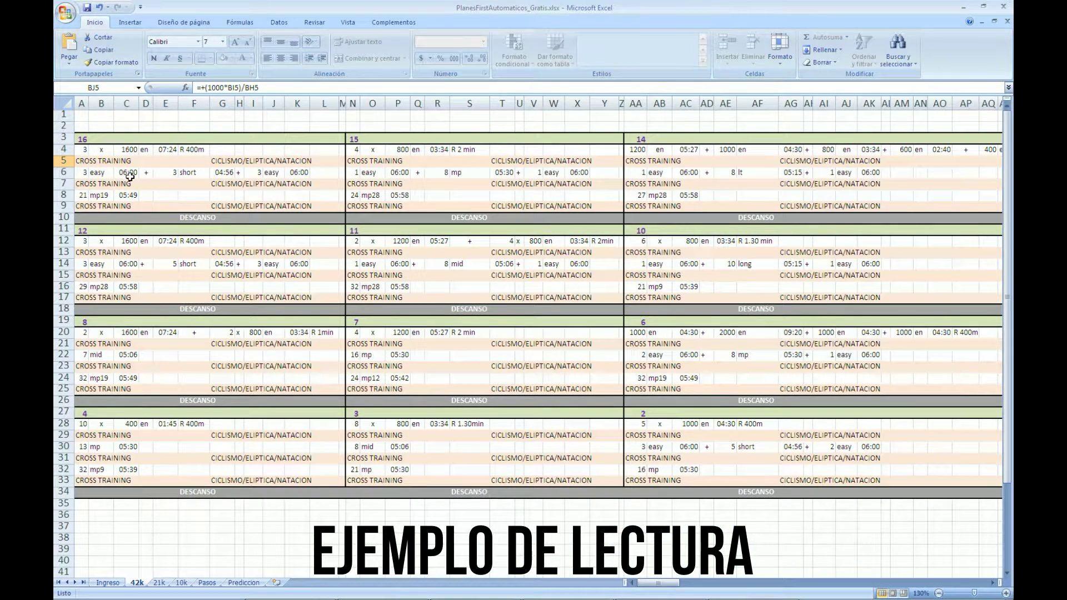
{"action": "left_click", "coordinate": [84, 150]}
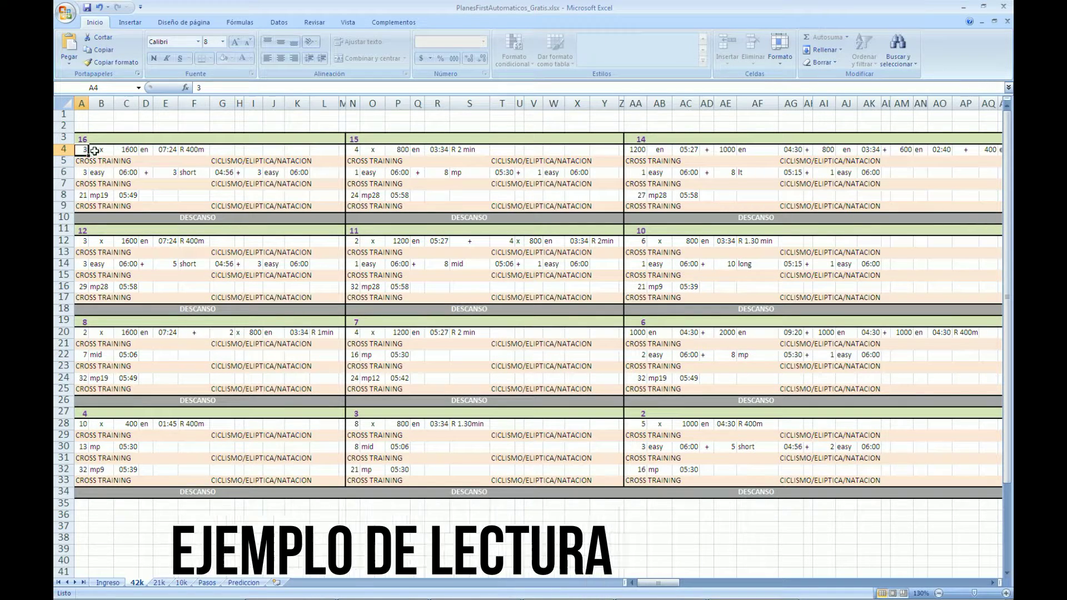
{"action": "left_click", "coordinate": [129, 150]}
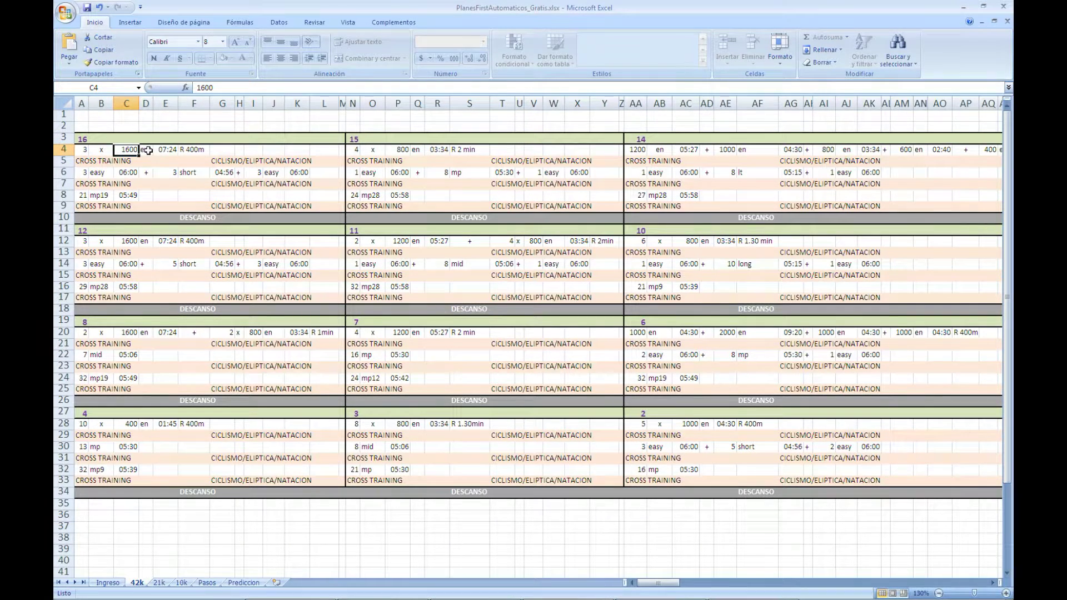
{"action": "left_click", "coordinate": [166, 151]}
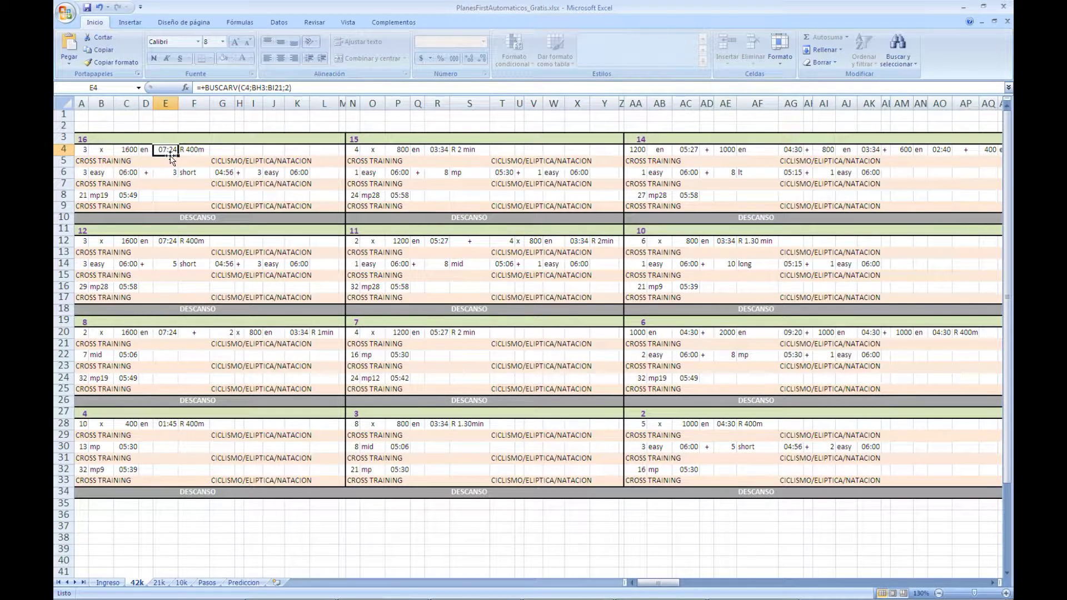
{"action": "left_click", "coordinate": [197, 150]}
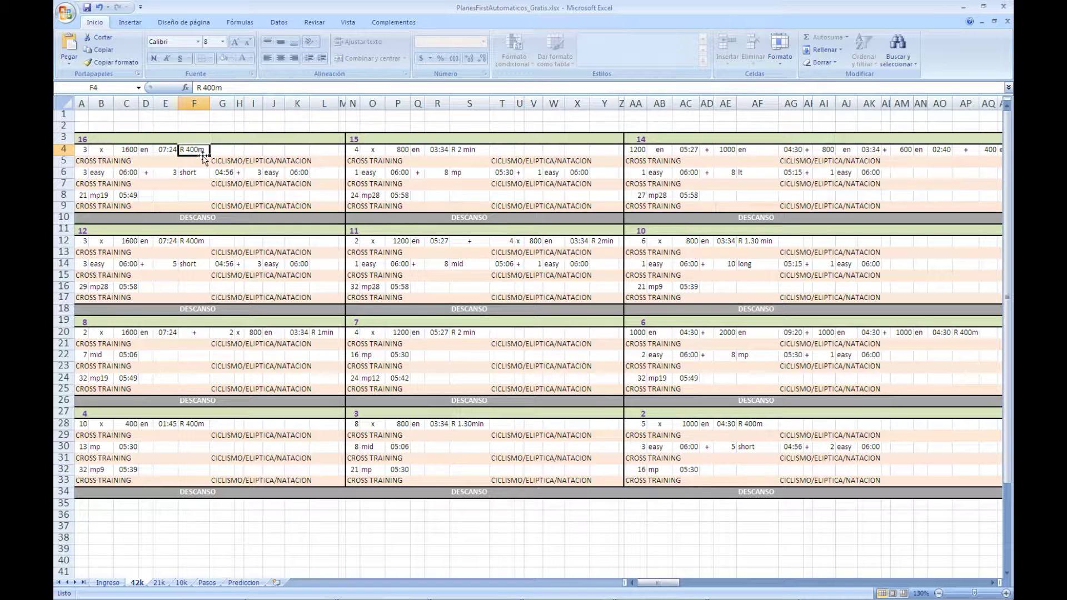
Read the week 9 interval session in row 12 of the 42k plan, including its sets, repetitions, distance, time and recoveries
{"action": "scroll", "coordinate": [694, 284], "scroll_direction": "right", "scroll_amount": 8}
{"action": "left_click", "coordinate": [565, 242]}
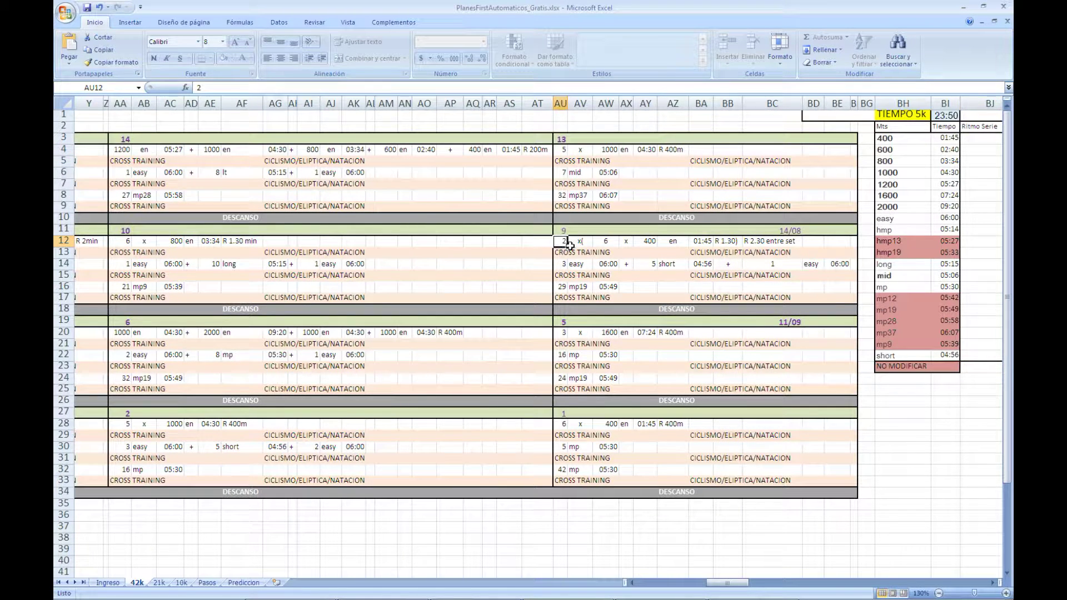
{"action": "left_click", "coordinate": [579, 241]}
{"action": "left_click", "coordinate": [609, 242]}
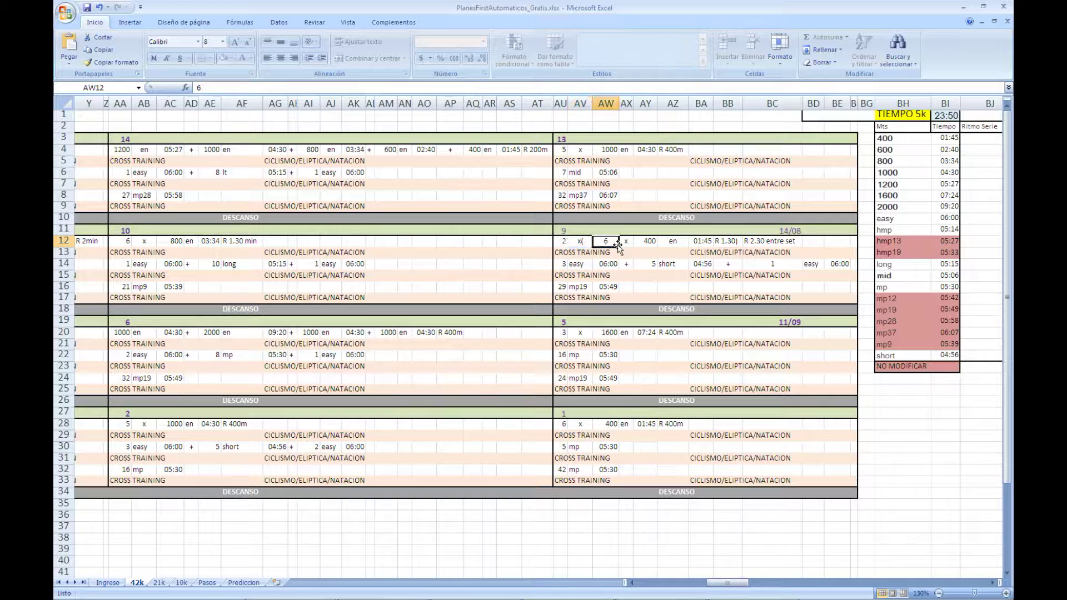
{"action": "left_click", "coordinate": [646, 242]}
{"action": "left_click", "coordinate": [675, 242]}
{"action": "left_click", "coordinate": [703, 242]}
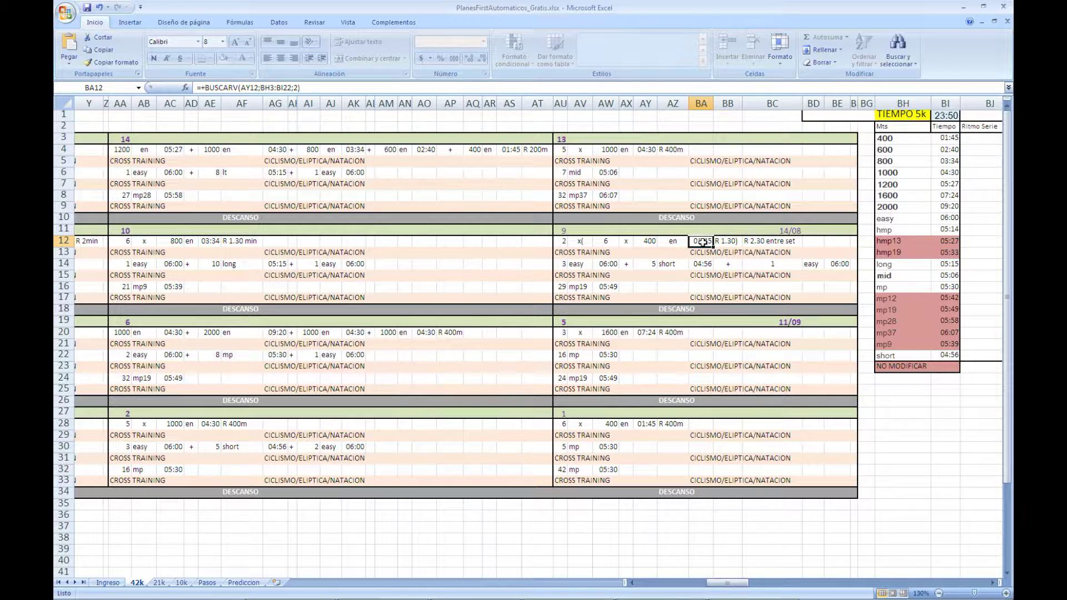
{"action": "left_click", "coordinate": [726, 243]}
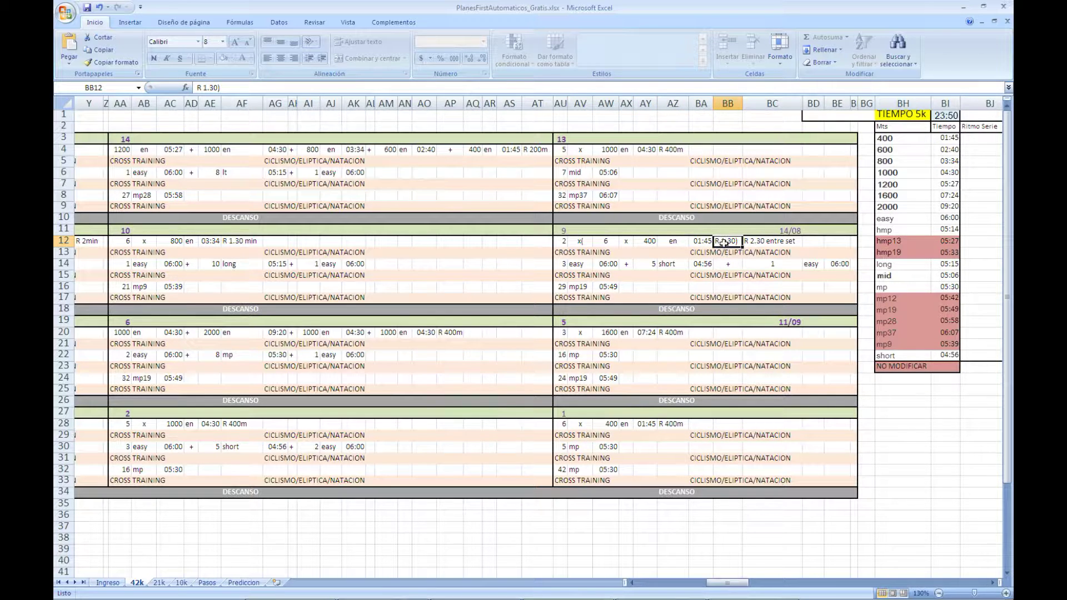
{"action": "left_click", "coordinate": [610, 242]}
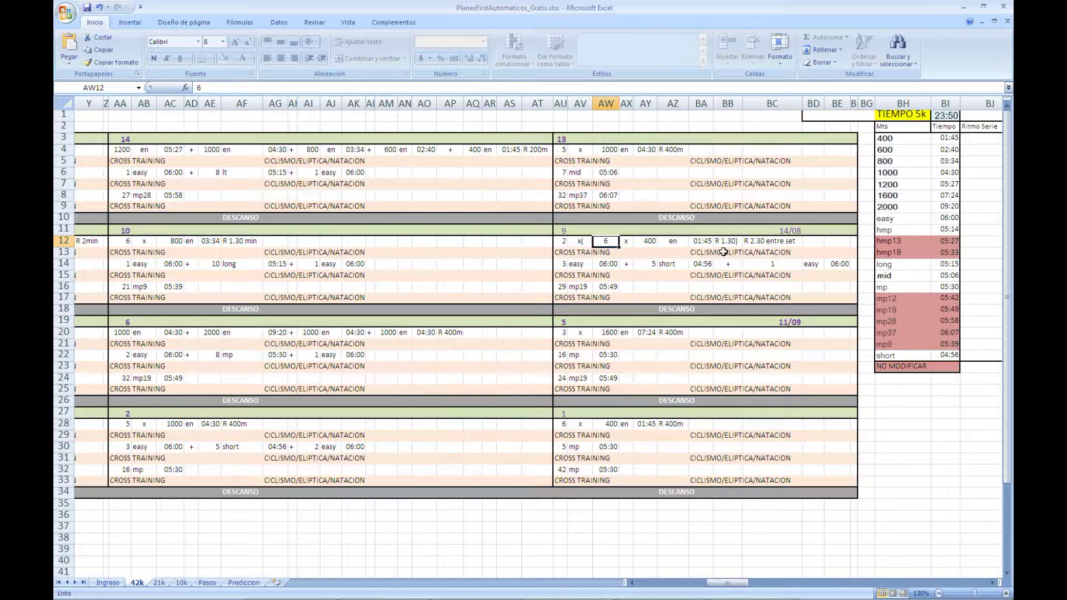
{"action": "left_click", "coordinate": [753, 244]}
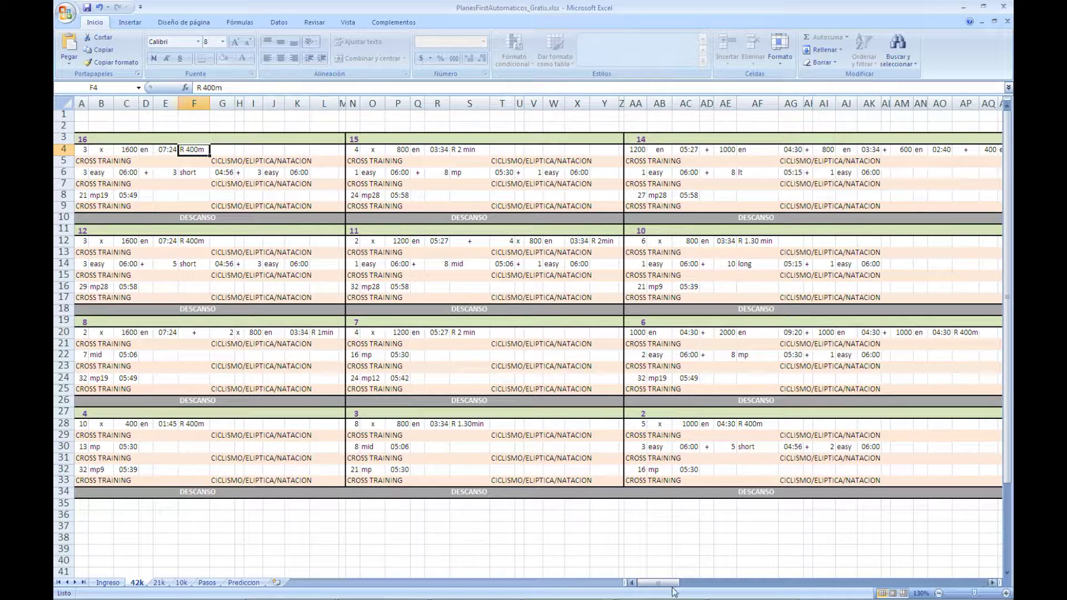
Check the easy and short paces and the TIEMPO 5k reference in the pace table, and return to the plan's first weeks
{"action": "left_click_drag", "start_coordinate": [670, 586], "coordinate": [765, 587]}
{"action": "left_click", "coordinate": [675, 218]}
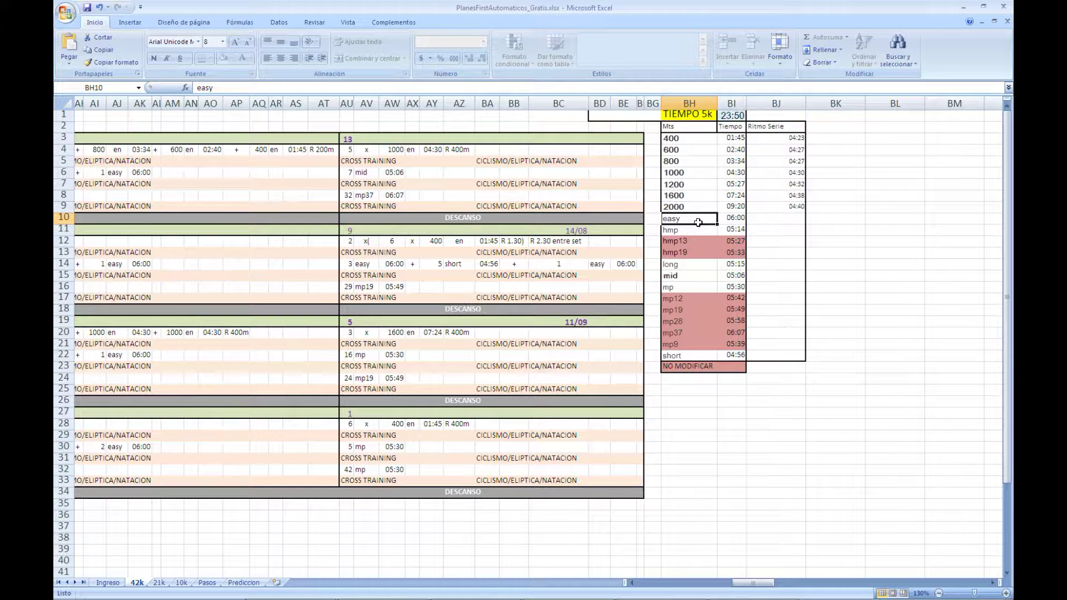
{"action": "left_click", "coordinate": [738, 219]}
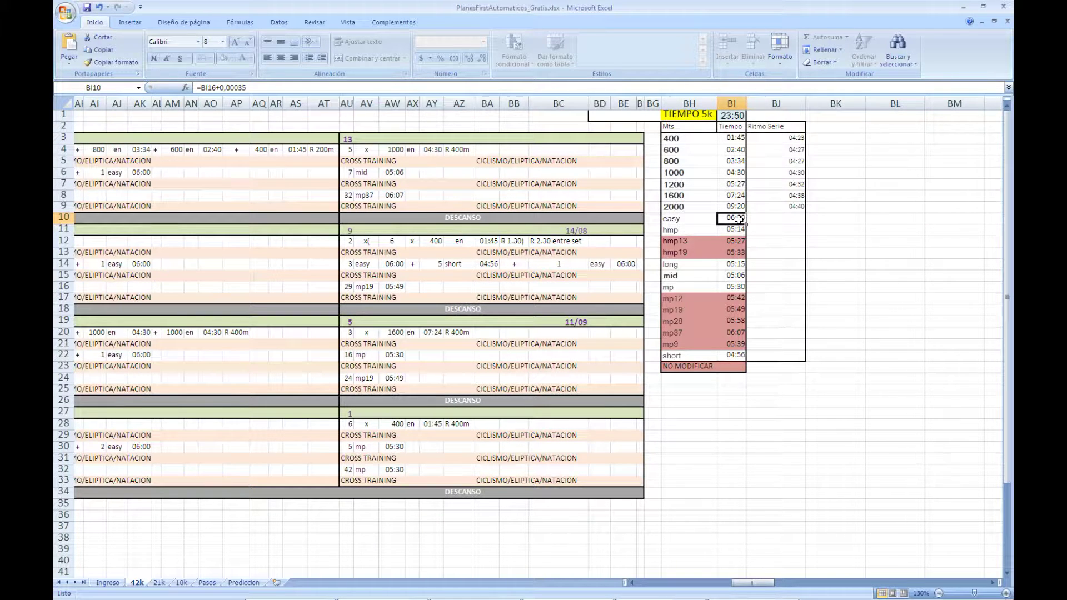
{"action": "left_click", "coordinate": [739, 355]}
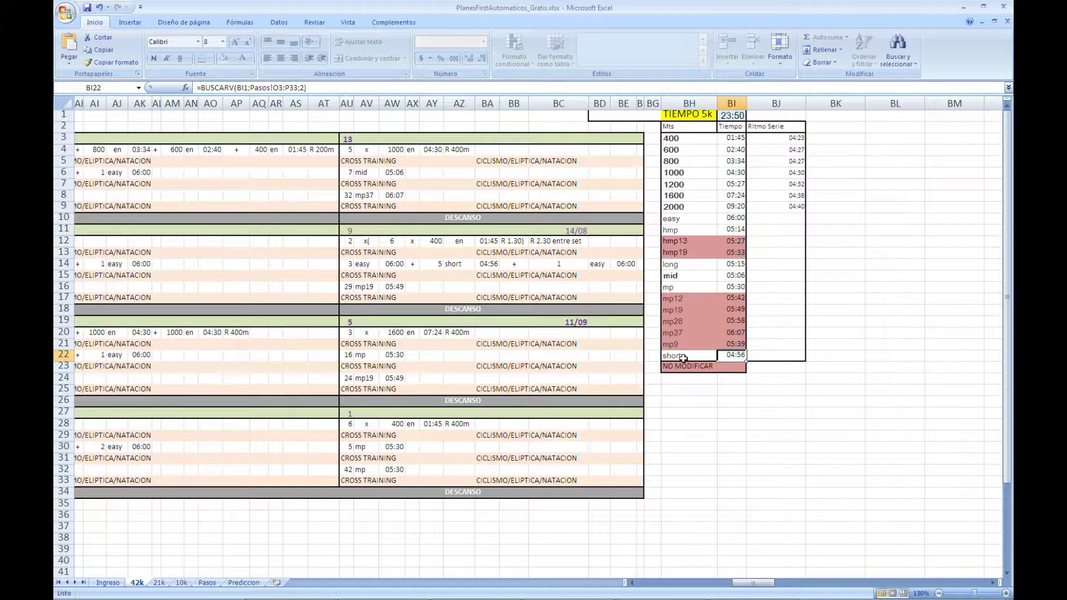
{"action": "left_click", "coordinate": [738, 118]}
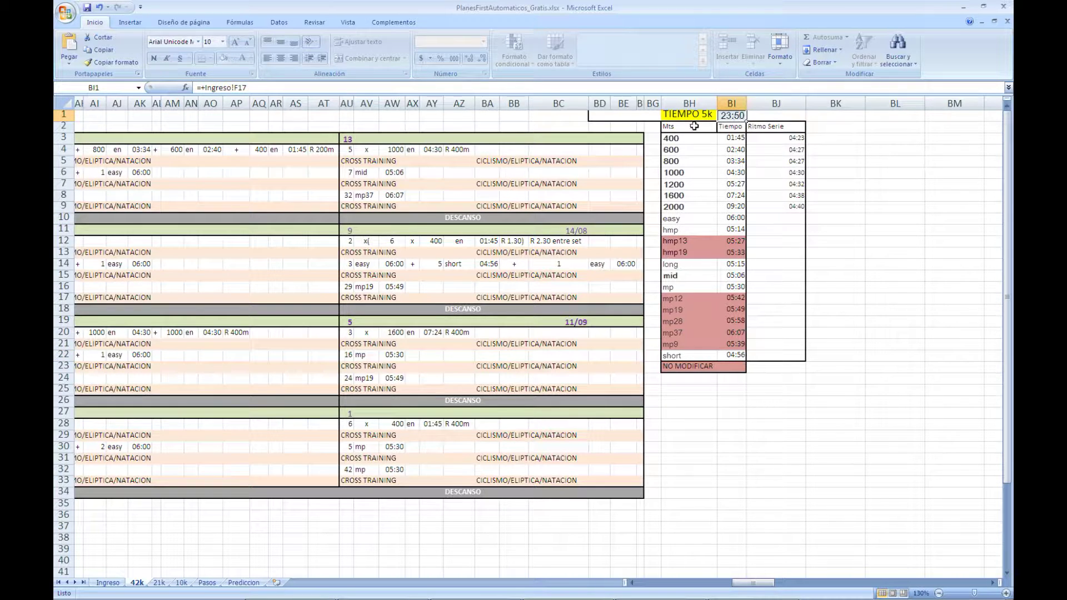
{"action": "left_click", "coordinate": [693, 115]}
{"action": "left_click_drag", "start_coordinate": [757, 583], "coordinate": [663, 587]}
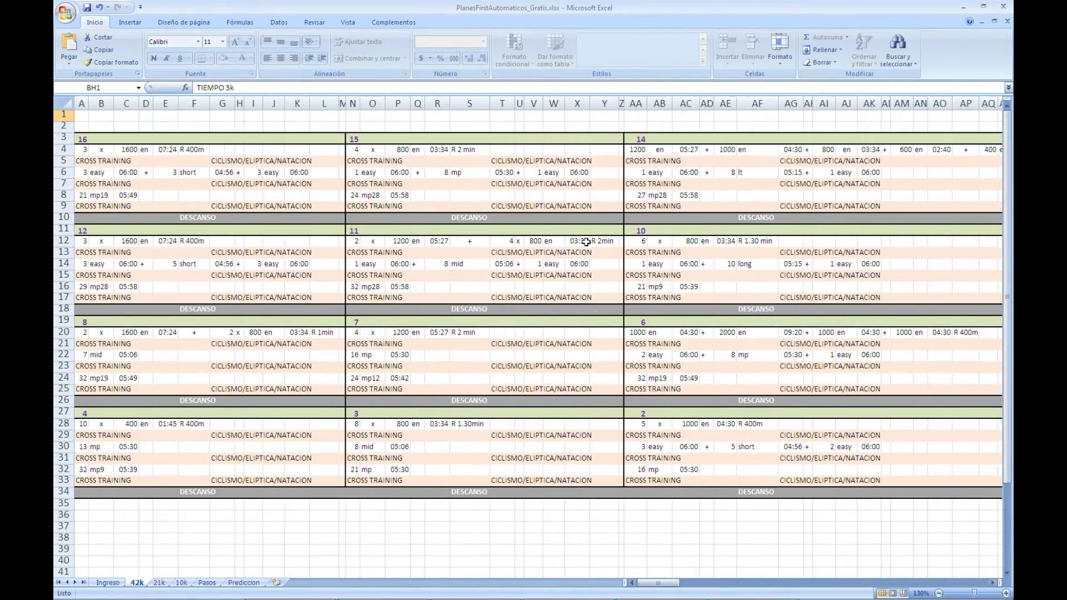
Read the week 15 interval recovery and the week 13 schedule of the 42k plan, from intervals and cross training to DESCANSO
{"action": "left_click", "coordinate": [462, 150]}
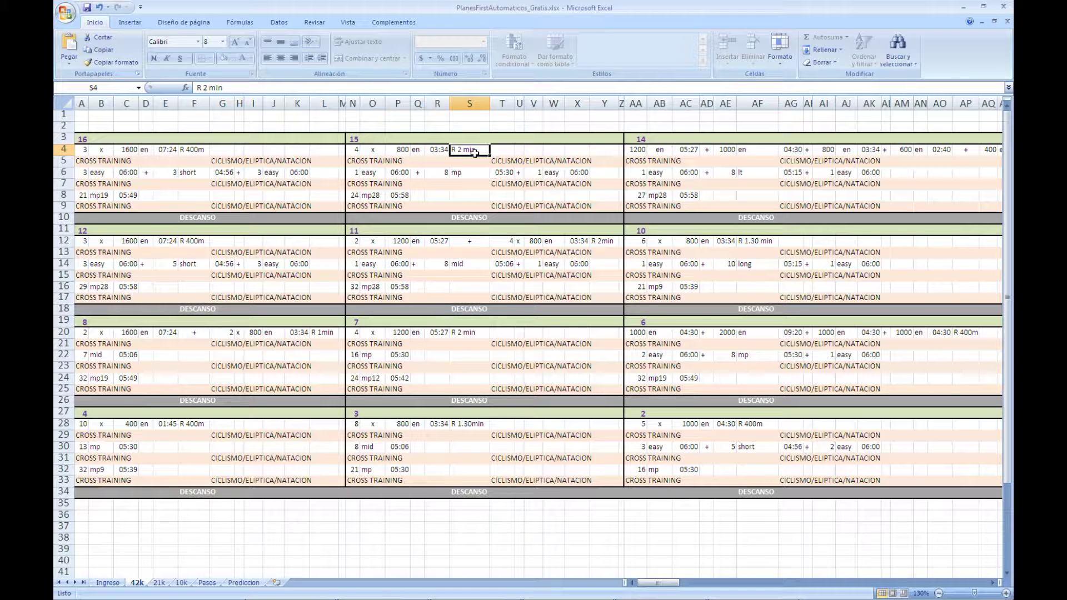
{"action": "scroll", "coordinate": [474, 153], "scroll_direction": "right", "scroll_amount": 8}
{"action": "left_click", "coordinate": [598, 151]}
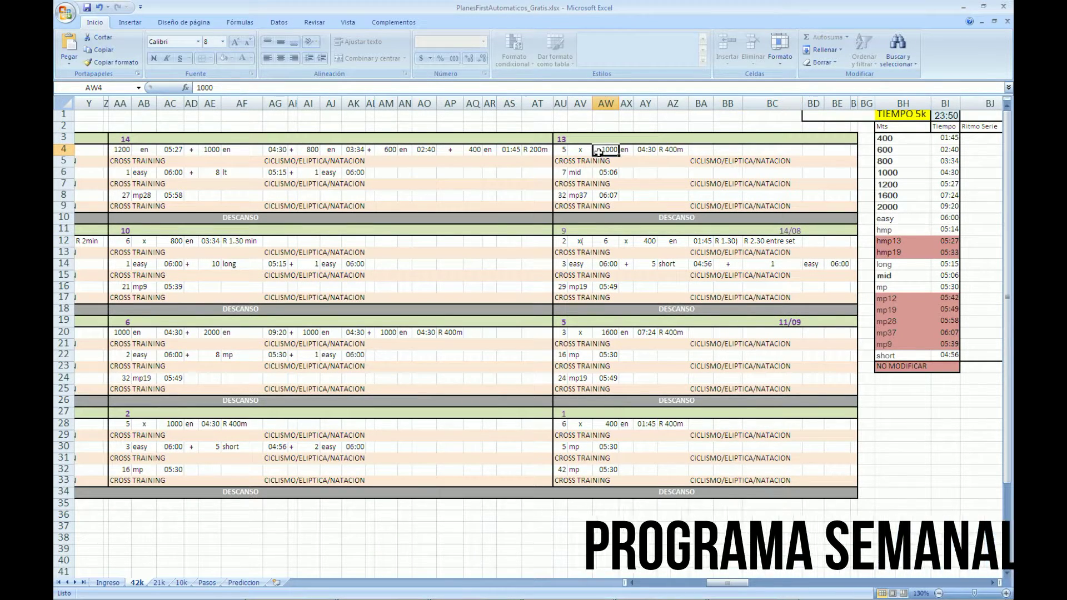
{"action": "left_click", "coordinate": [600, 173]}
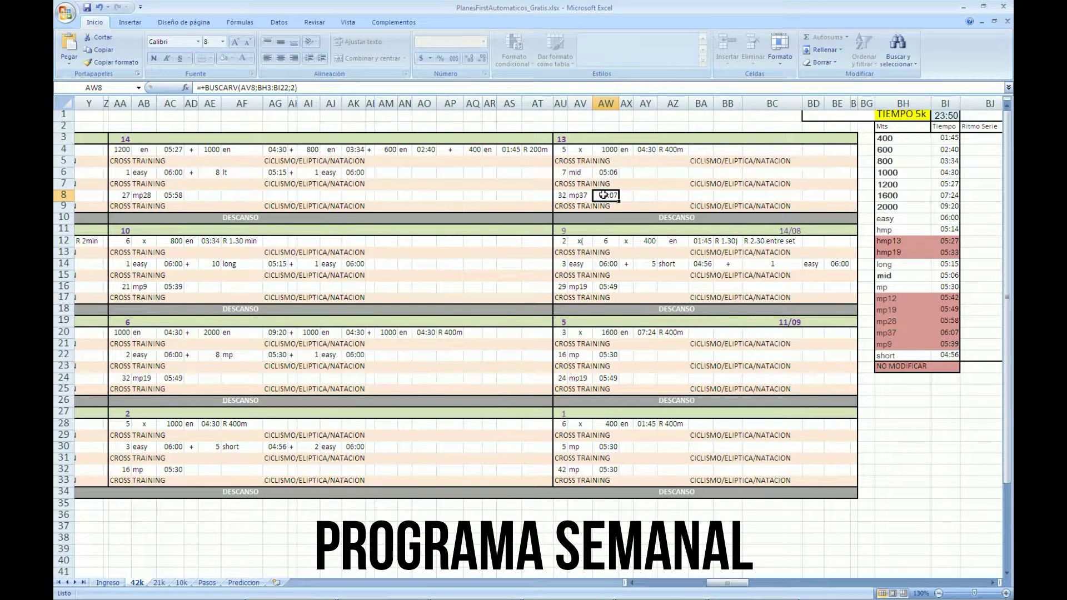
{"action": "key", "text": "Up"}
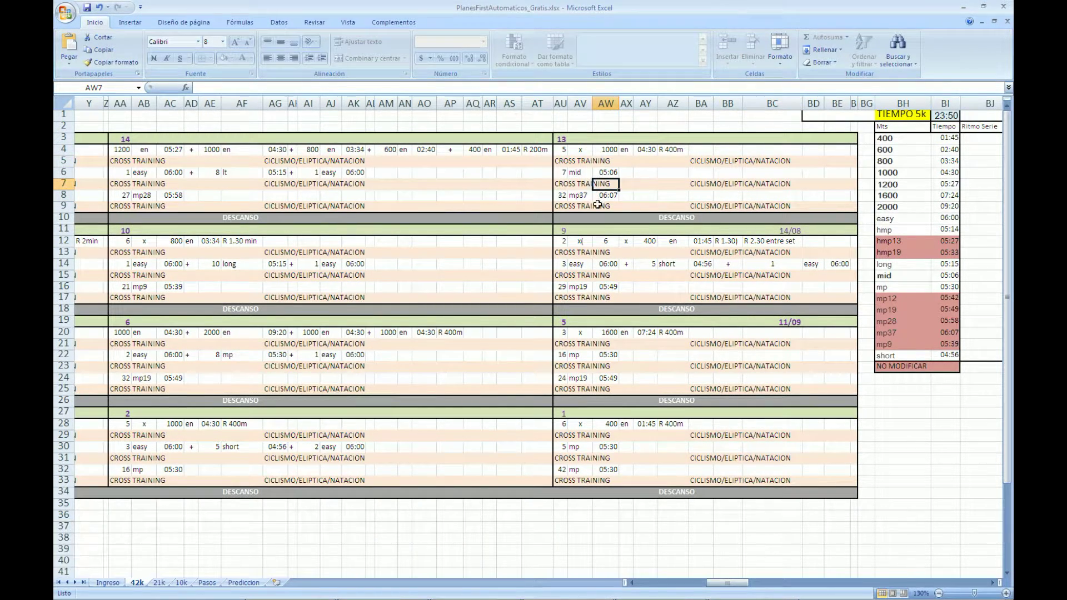
{"action": "left_click", "coordinate": [597, 205]}
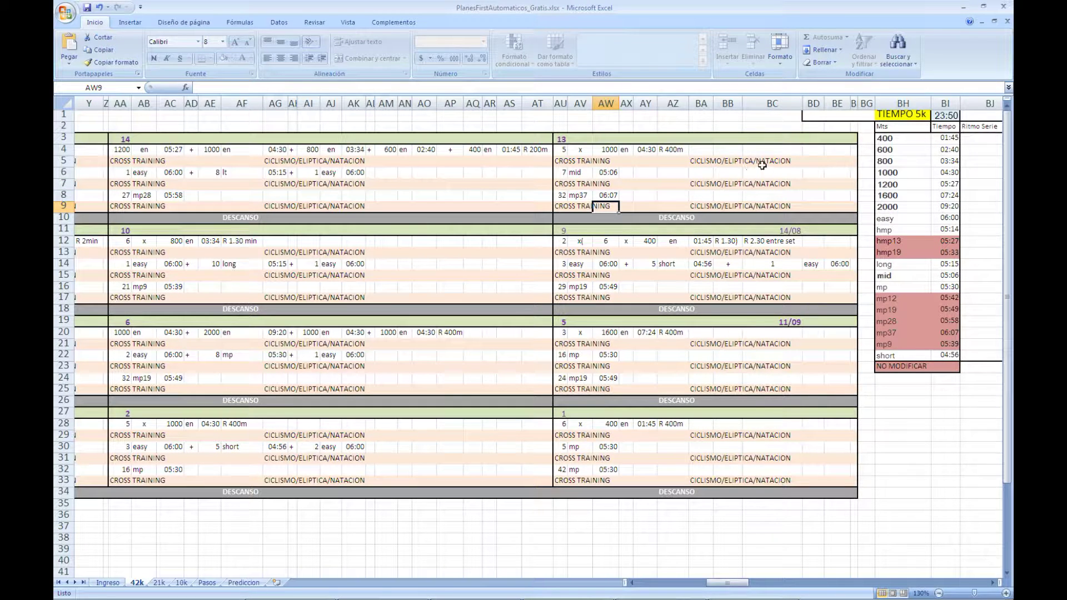
{"action": "left_click", "coordinate": [666, 221]}
{"action": "left_click_drag", "start_coordinate": [731, 584], "coordinate": [665, 586]}
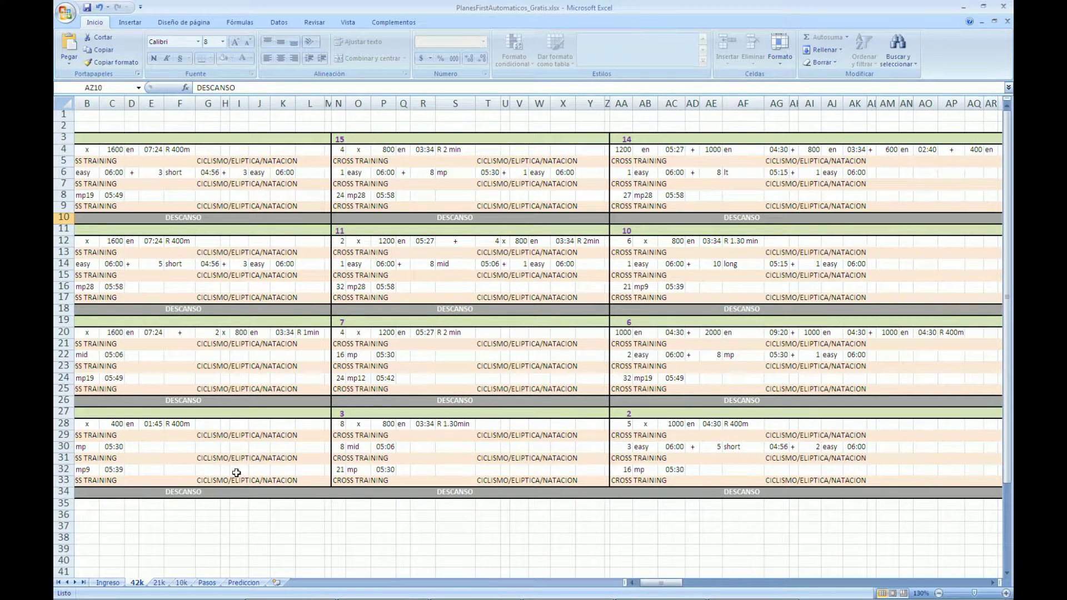
Look over the 21k sheet and review the 10k plan's weeks 12 to 1 together with its TIEMPO 5k pace table
{"action": "left_click", "coordinate": [159, 582]}
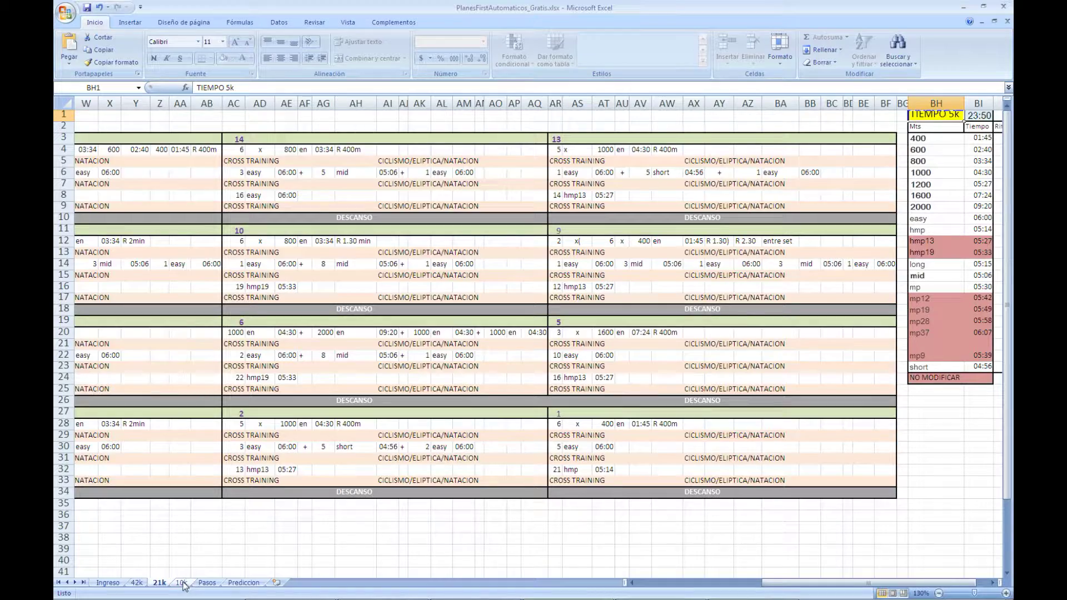
{"action": "left_click", "coordinate": [182, 582]}
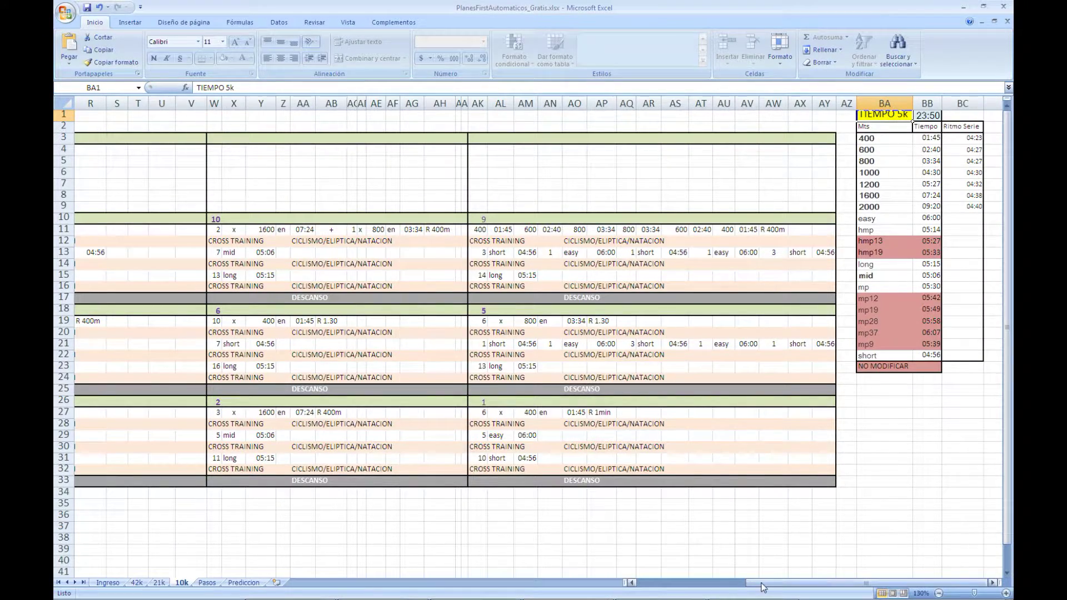
{"action": "left_click_drag", "start_coordinate": [762, 587], "coordinate": [650, 589]}
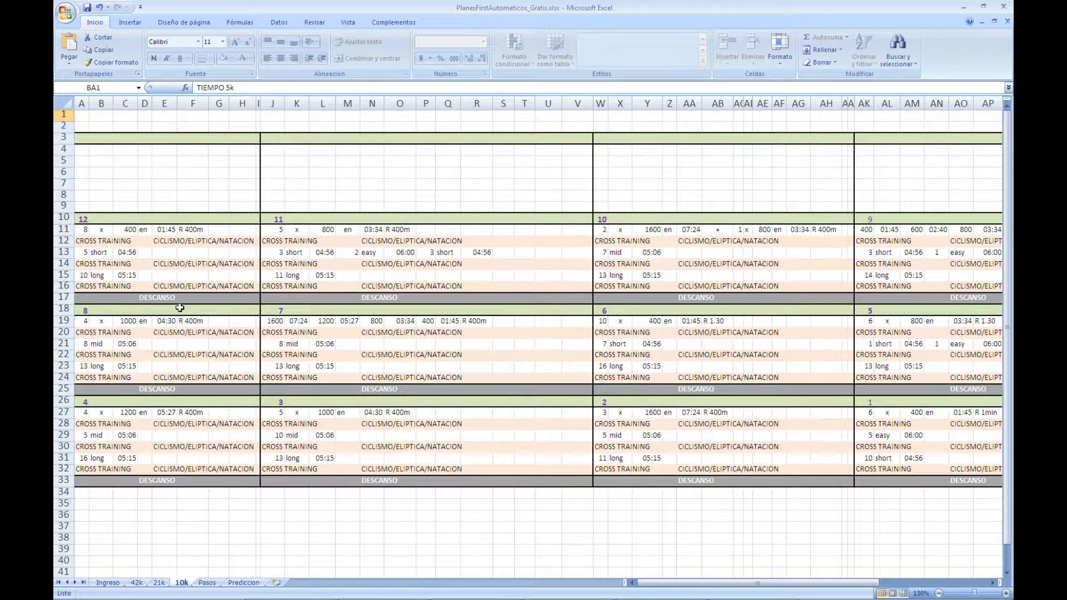
{"action": "left_click_drag", "start_coordinate": [721, 587], "coordinate": [800, 587]}
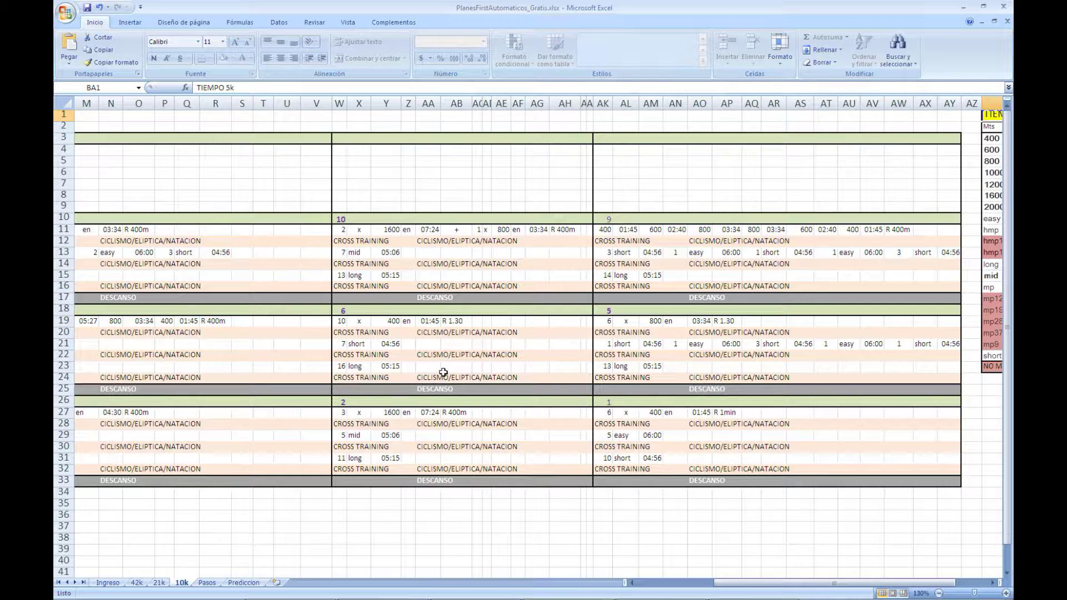
{"action": "mouse_move", "coordinate": [744, 583]}
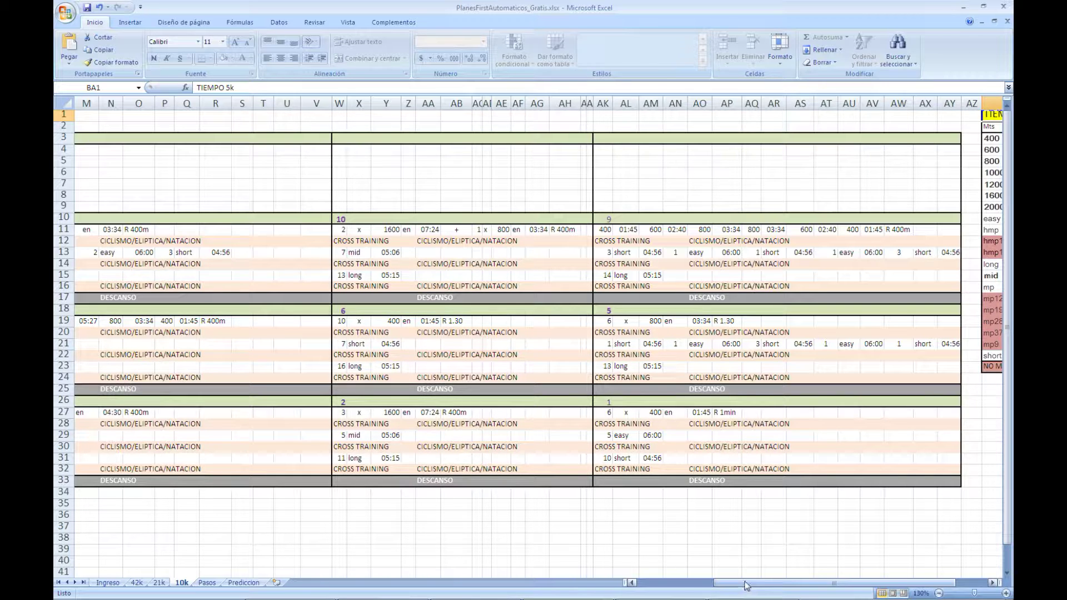
{"action": "left_click_drag", "start_coordinate": [744, 583], "coordinate": [667, 582]}
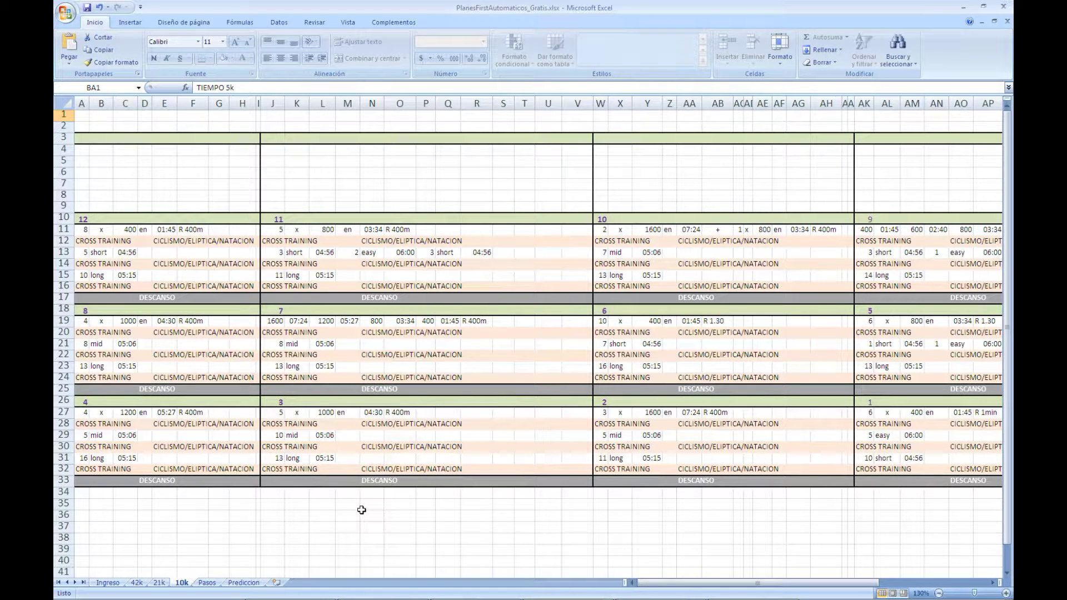
{"action": "left_click_drag", "start_coordinate": [722, 583], "coordinate": [832, 583]}
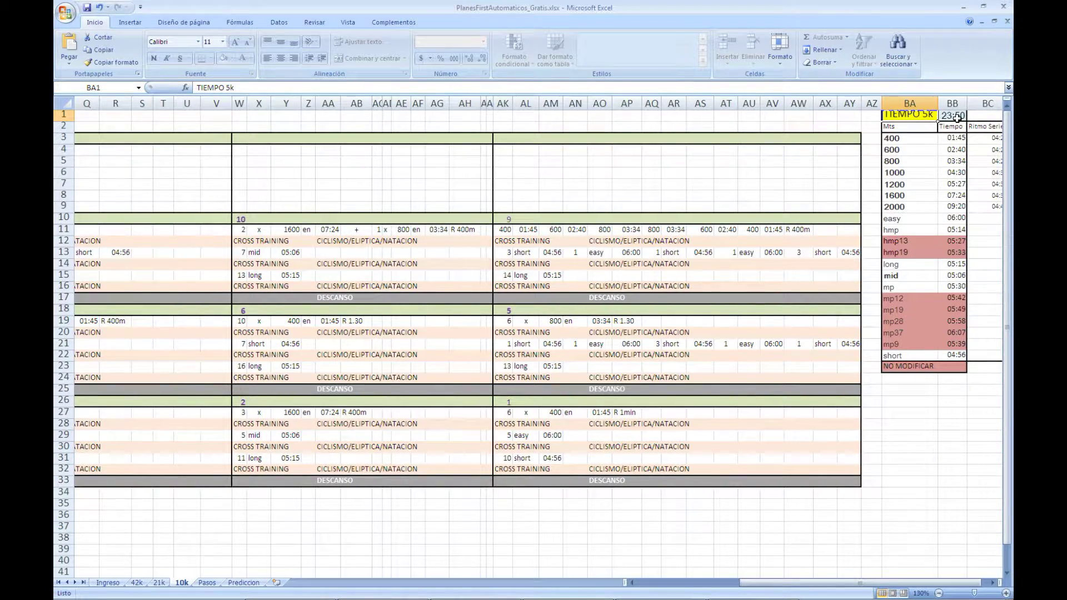
{"action": "left_click", "coordinate": [721, 583]}
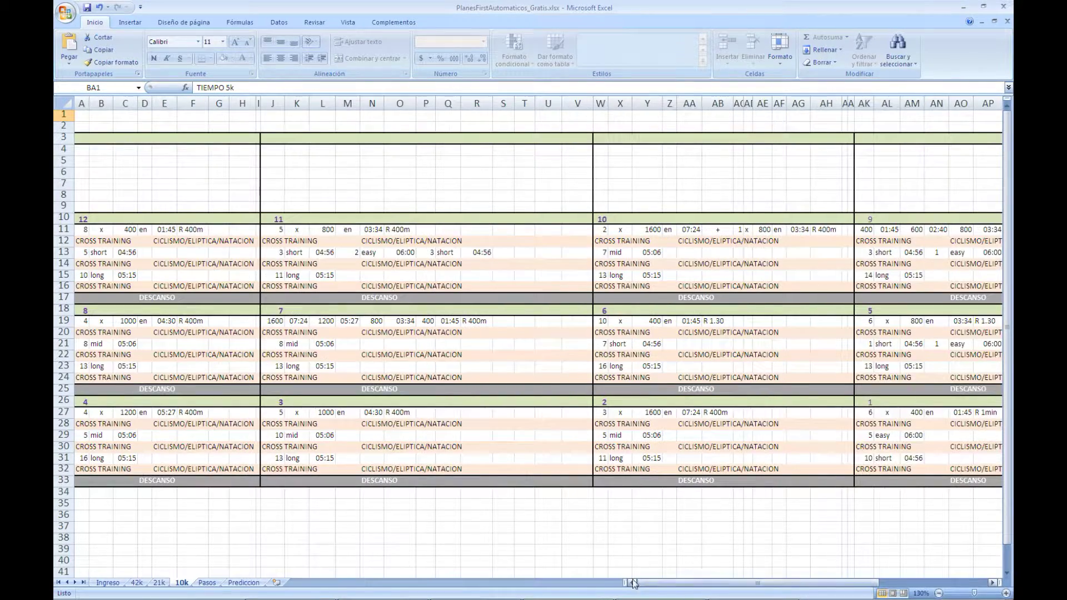
Check the pace of the week 2 16 mp run in the 42k plan and return to the 5k time on the Ingreso sheet
{"action": "left_click", "coordinate": [137, 583]}
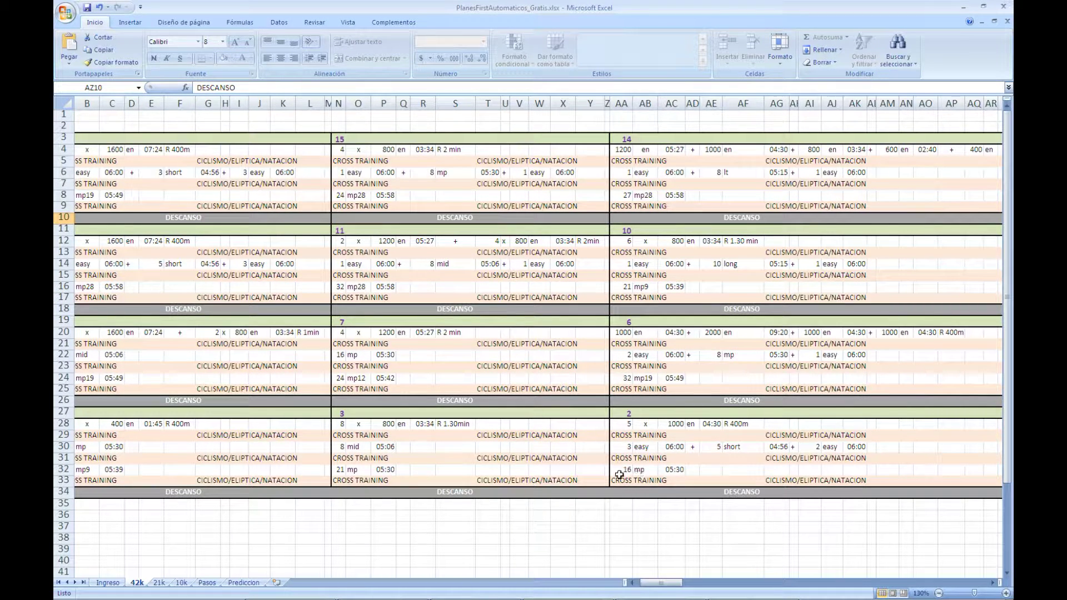
{"action": "left_click", "coordinate": [673, 469]}
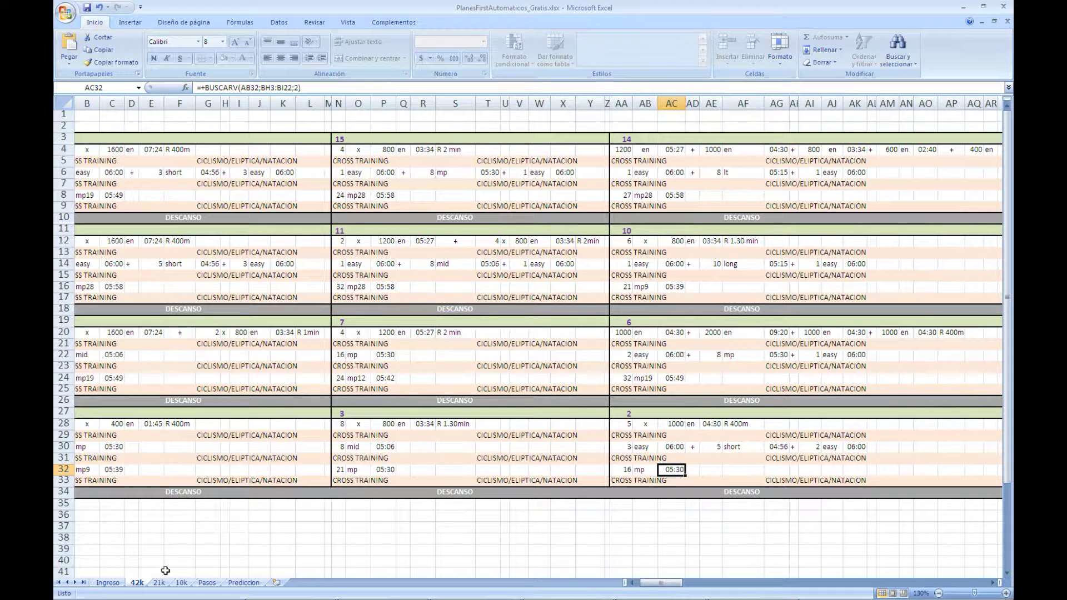
{"action": "left_click", "coordinate": [108, 582]}
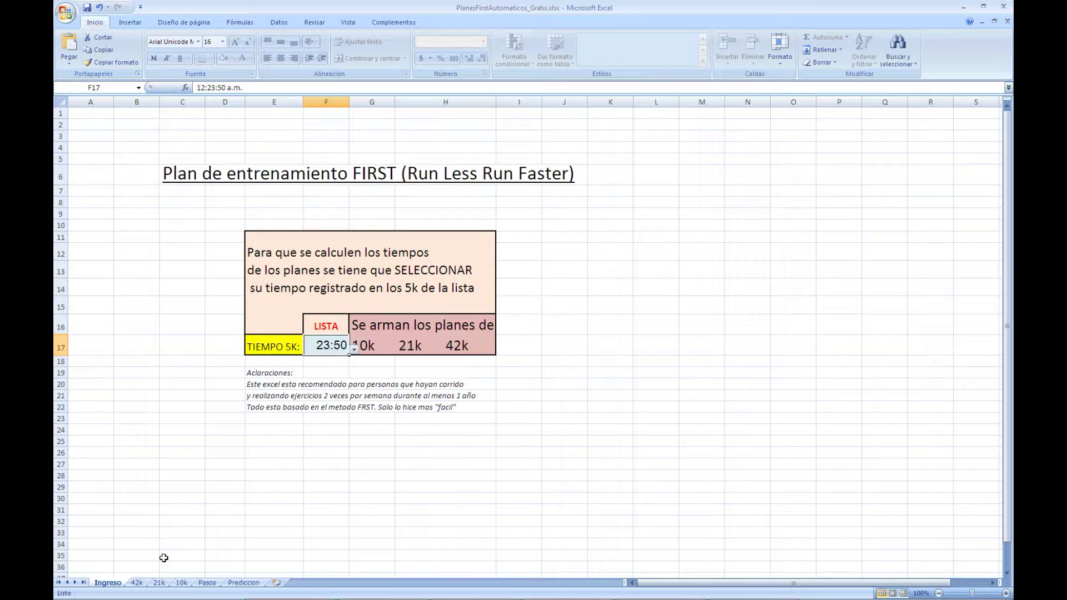
Review the 42k, 21k and 10k plans, comparing the TIEMPO 5k pace tables beside them
{"action": "left_click", "coordinate": [137, 583]}
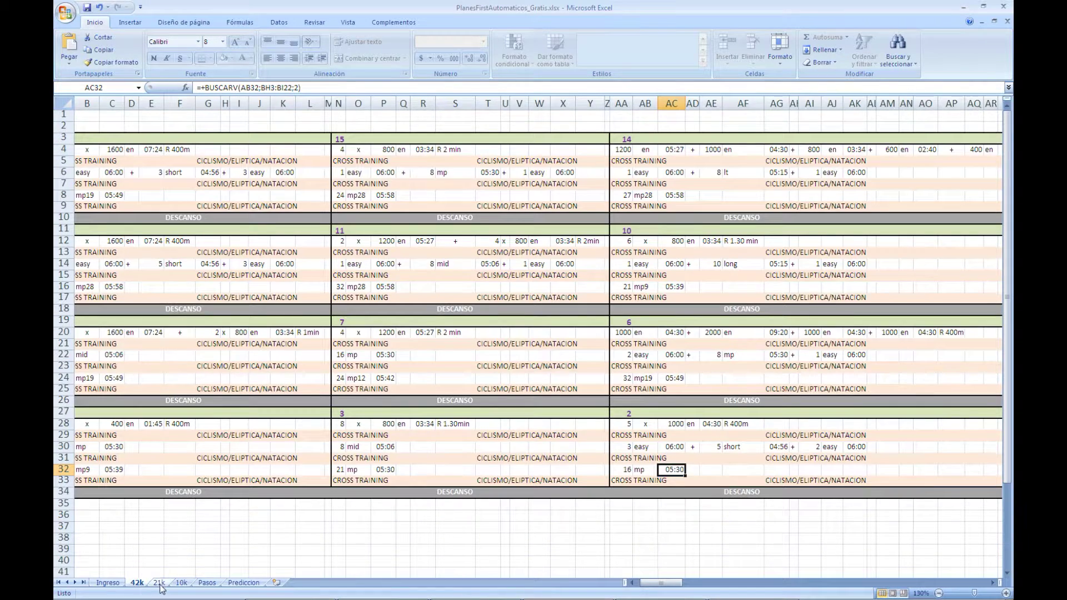
{"action": "left_click", "coordinate": [159, 583]}
{"action": "left_click", "coordinate": [180, 584]}
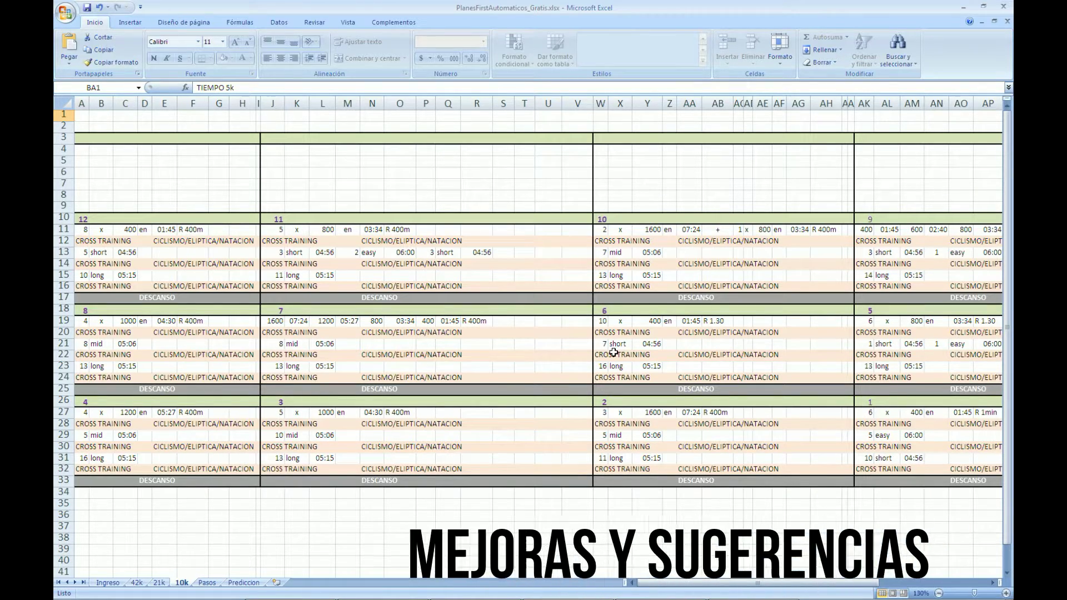
{"action": "left_click_drag", "start_coordinate": [842, 584], "coordinate": [951, 584]}
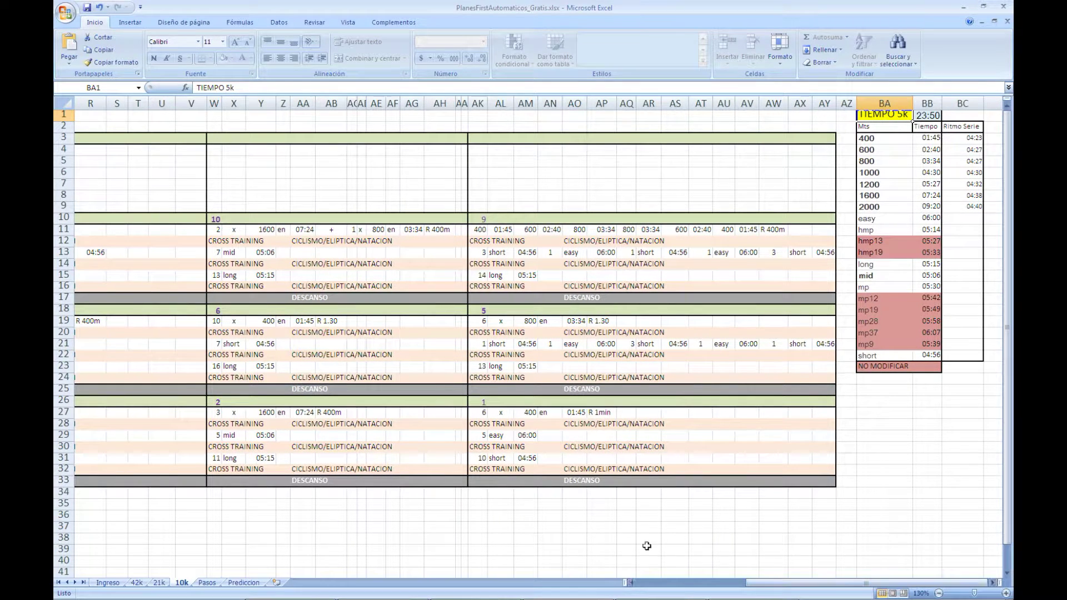
{"action": "left_click", "coordinate": [159, 582]}
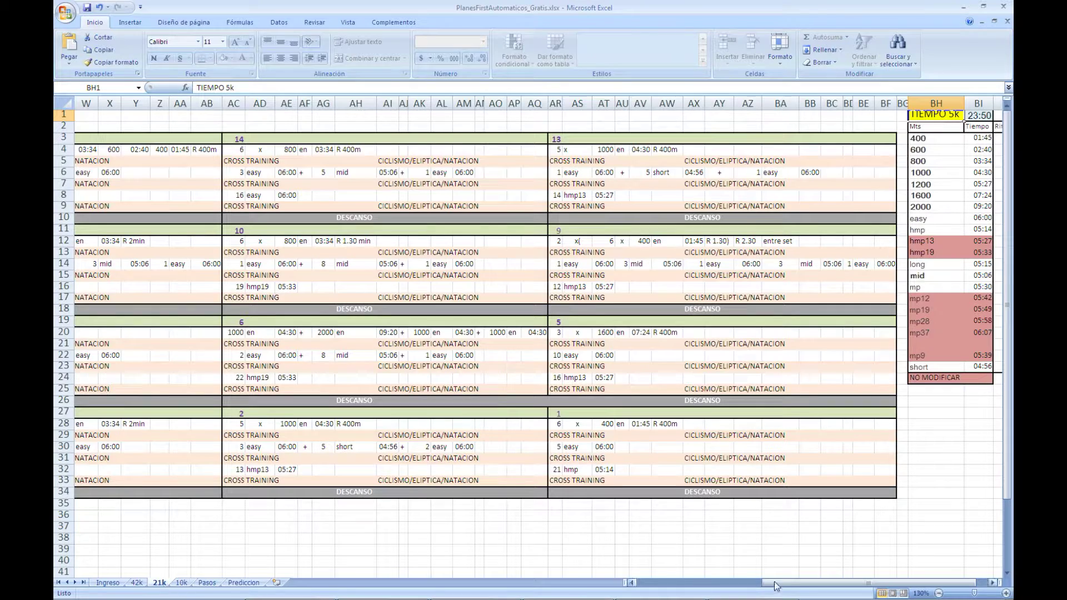
{"action": "left_click_drag", "start_coordinate": [828, 586], "coordinate": [842, 589]}
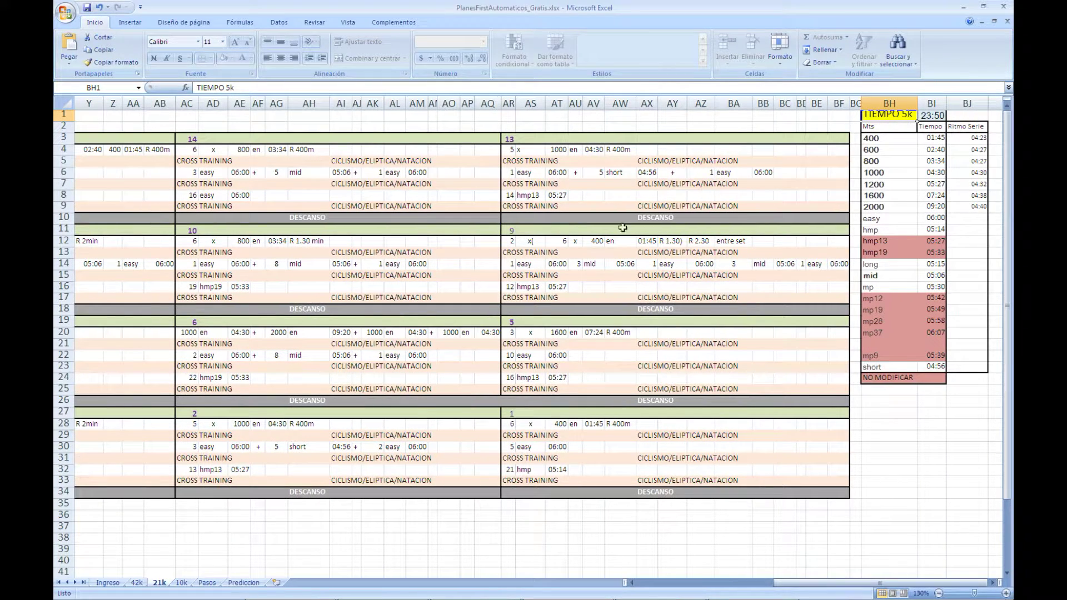
{"action": "left_click", "coordinate": [136, 582]}
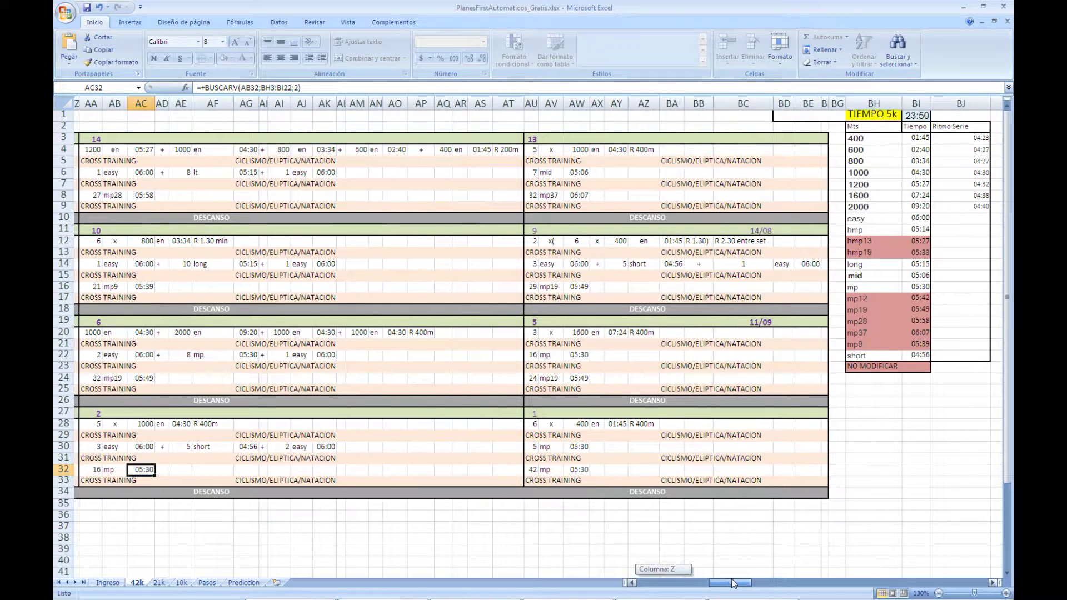